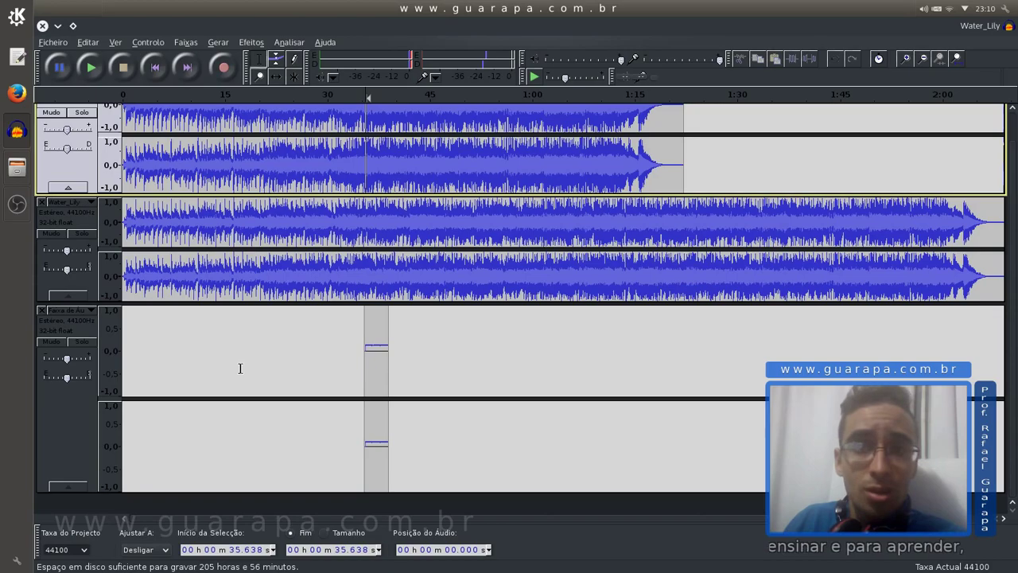
# Step: Examine the project and MP3 files in the Como-exportar-audio folder in Dolphin, and return to Audacity
pyautogui.click(16, 130)
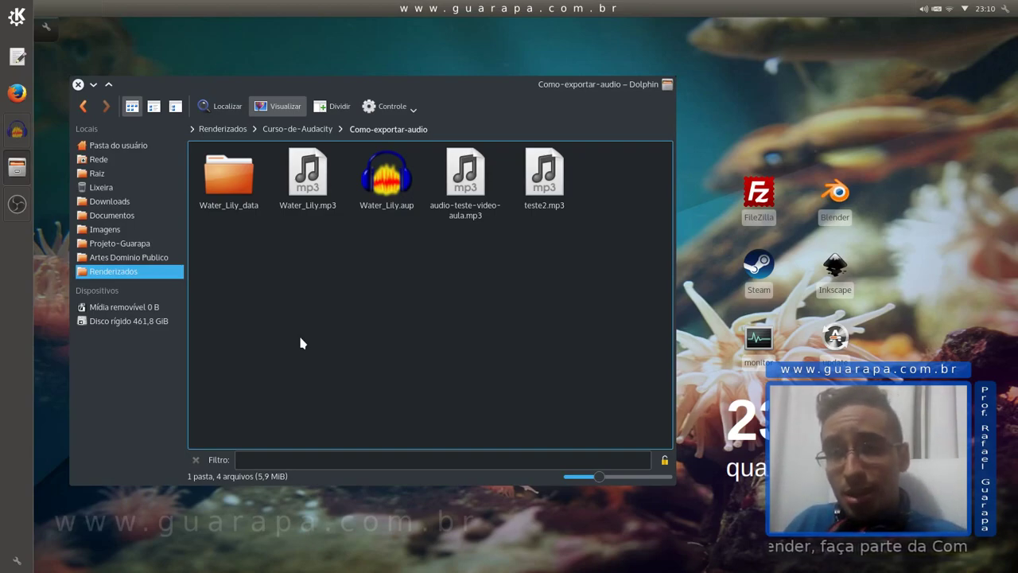
pyautogui.click(407, 204)
pyautogui.click(412, 252)
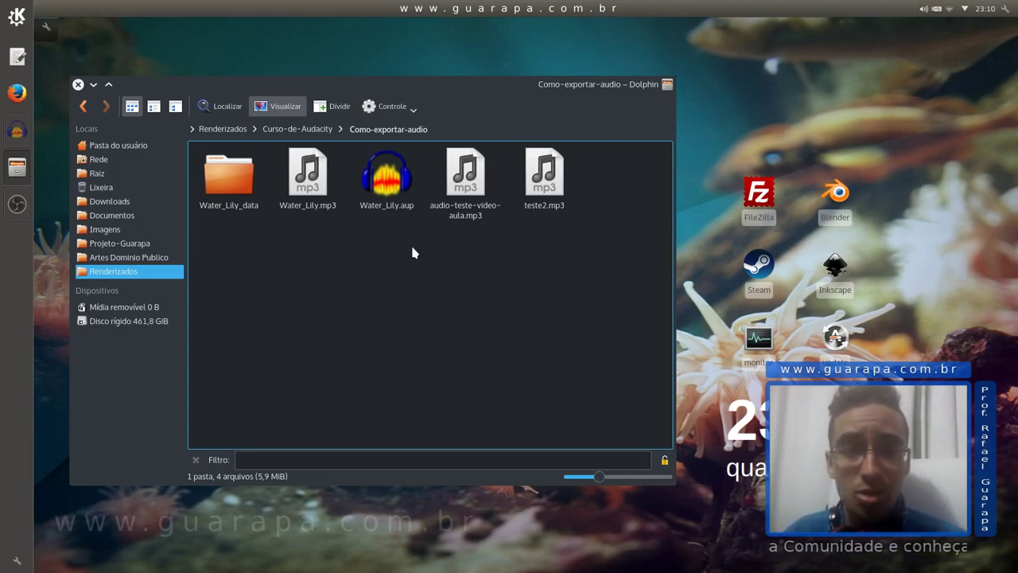
pyautogui.click(17, 130)
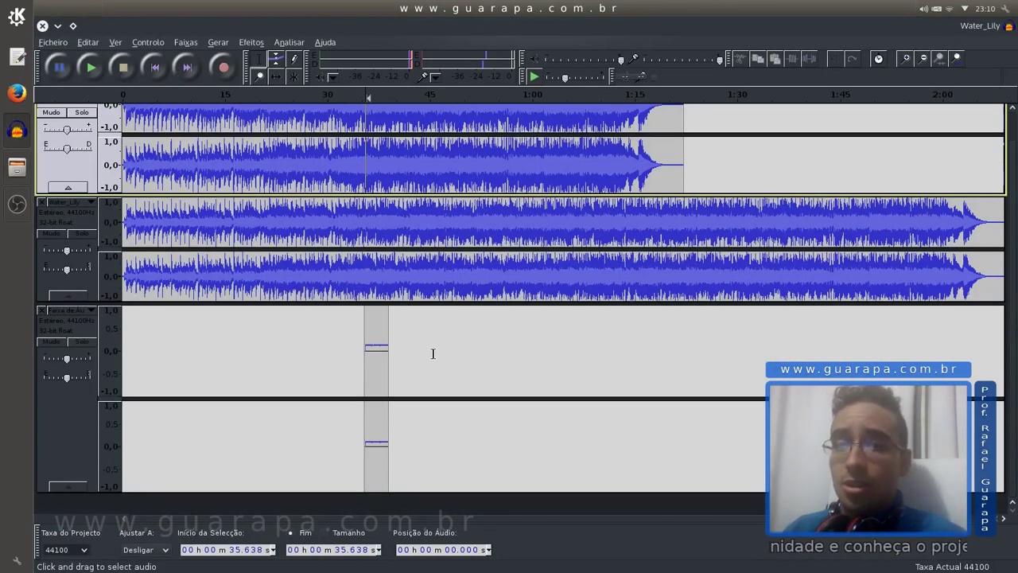
# Step: Undo the last added audio track and import Water_Lily.mp3 from the Como-exportar-audio folder as a third track
pyautogui.hotkey('ctrl', 'z')
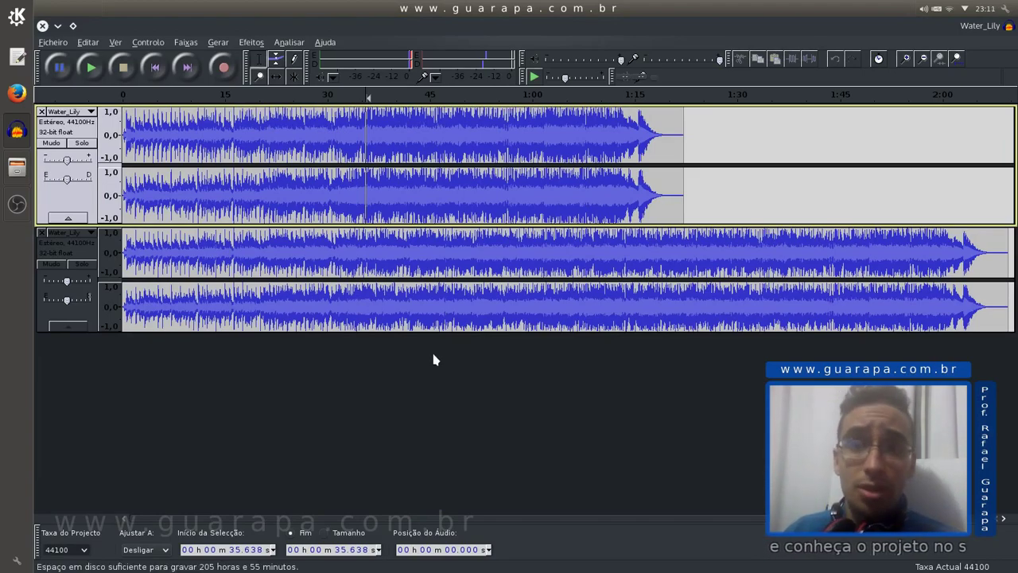
pyautogui.click(6, 180)
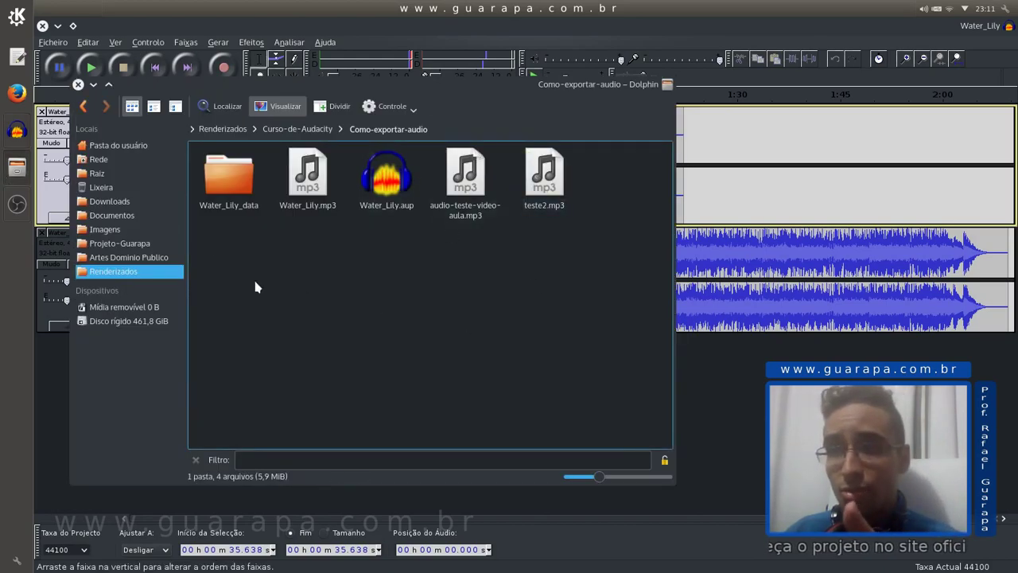
pyautogui.moveTo(513, 94); pyautogui.dragTo(732, 109)
pyautogui.moveTo(537, 190); pyautogui.dragTo(219, 408)
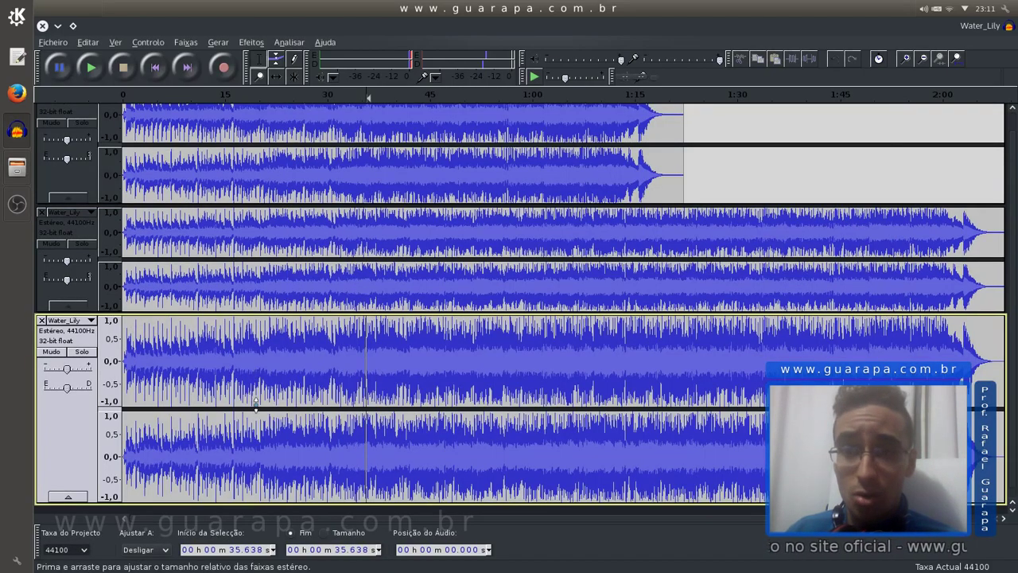
pyautogui.click(62, 43)
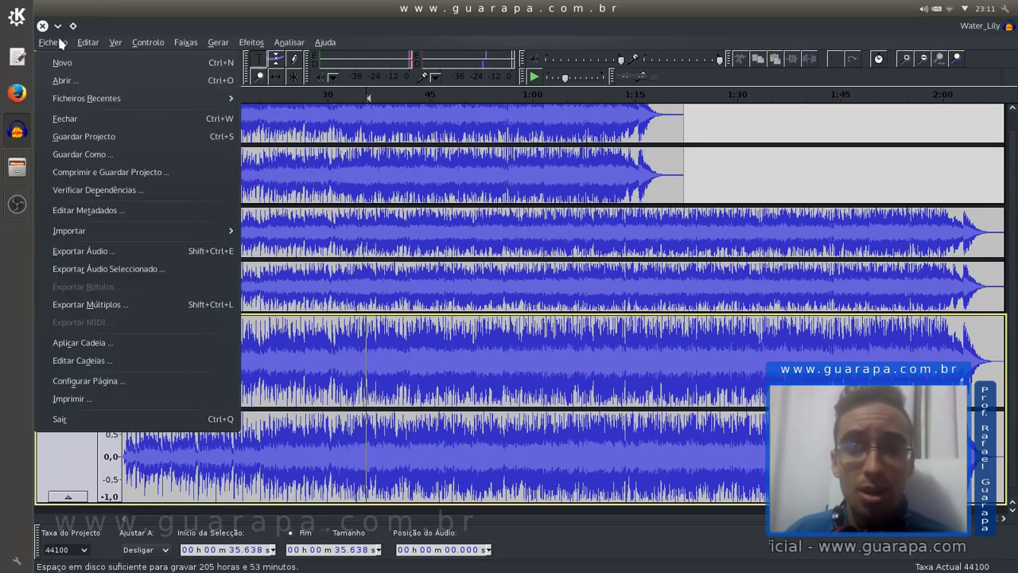
pyautogui.moveTo(184, 230)
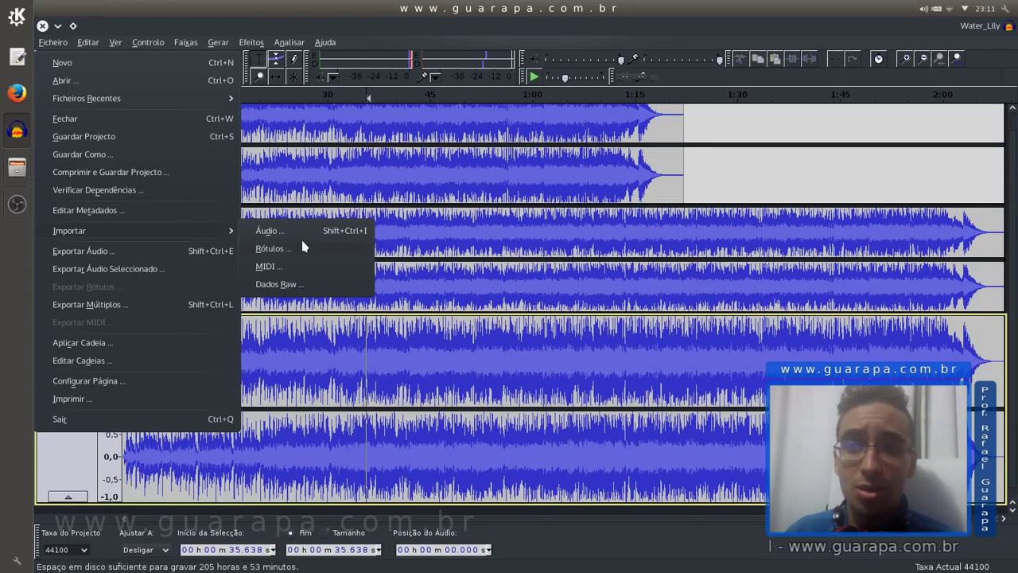
pyautogui.click(283, 41)
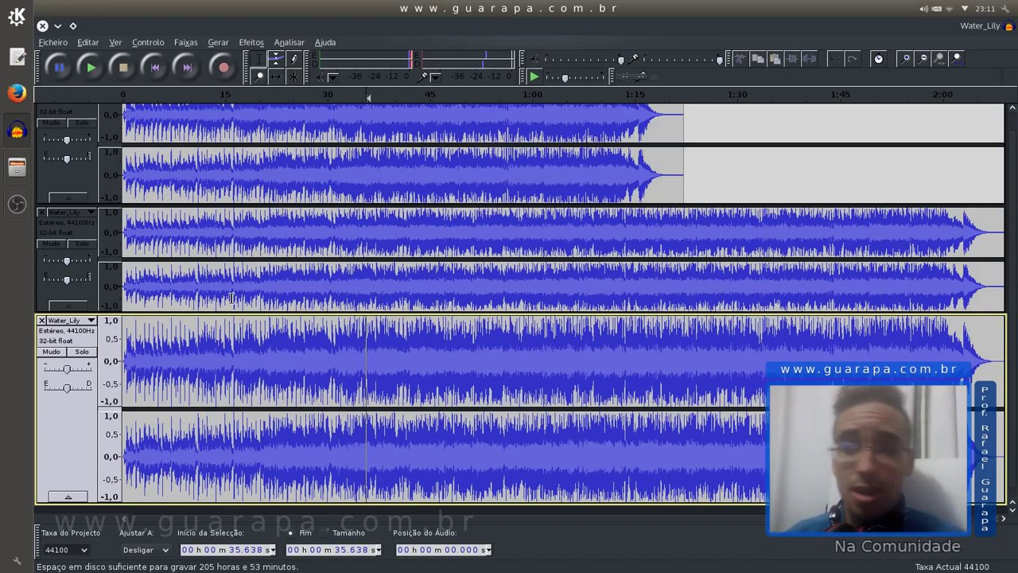
# Step: Play the project briefly from about 17 s on the timeline and stop the playback
pyautogui.click(239, 353)
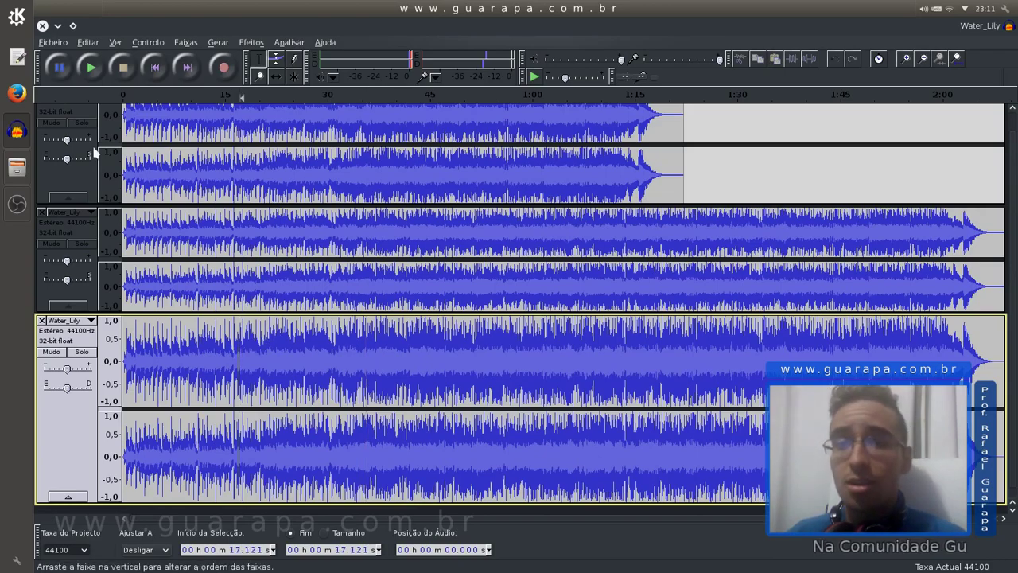
pyautogui.click(90, 68)
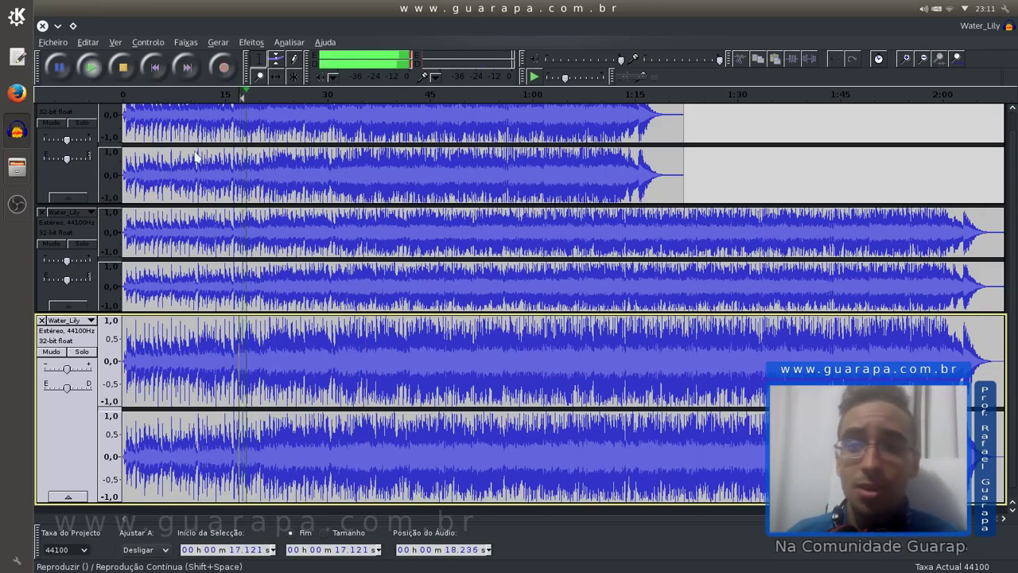
pyautogui.click(123, 67)
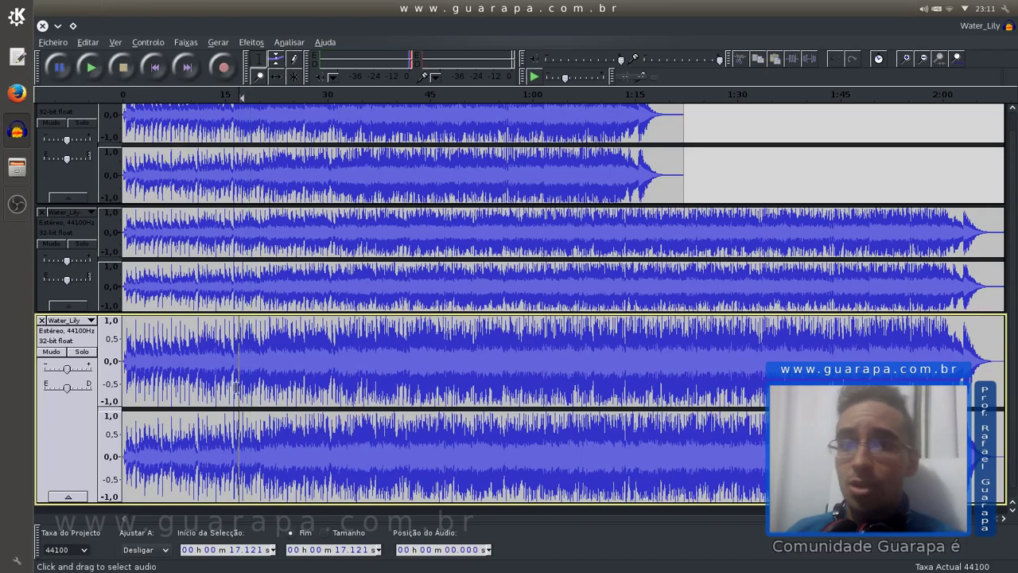
# Step: Delete a section starting at about 14 s from the third track and one starting at about 34.5 s from the second track
pyautogui.moveTo(221, 355); pyautogui.dragTo(517, 369)
pyautogui.press('Delete')
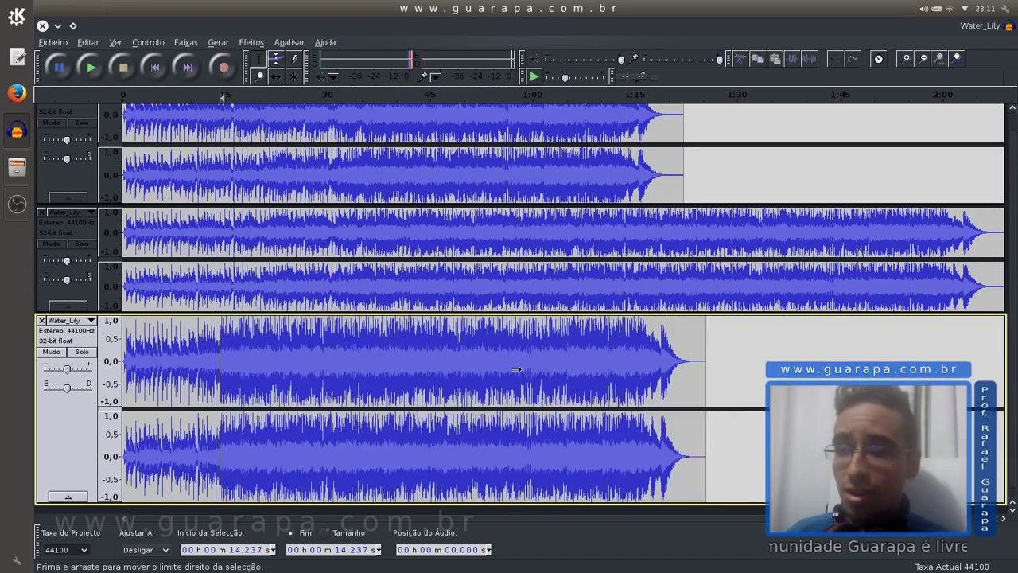
pyautogui.click(359, 272)
pyautogui.moveTo(359, 272); pyautogui.dragTo(506, 274)
pyautogui.press('Delete')
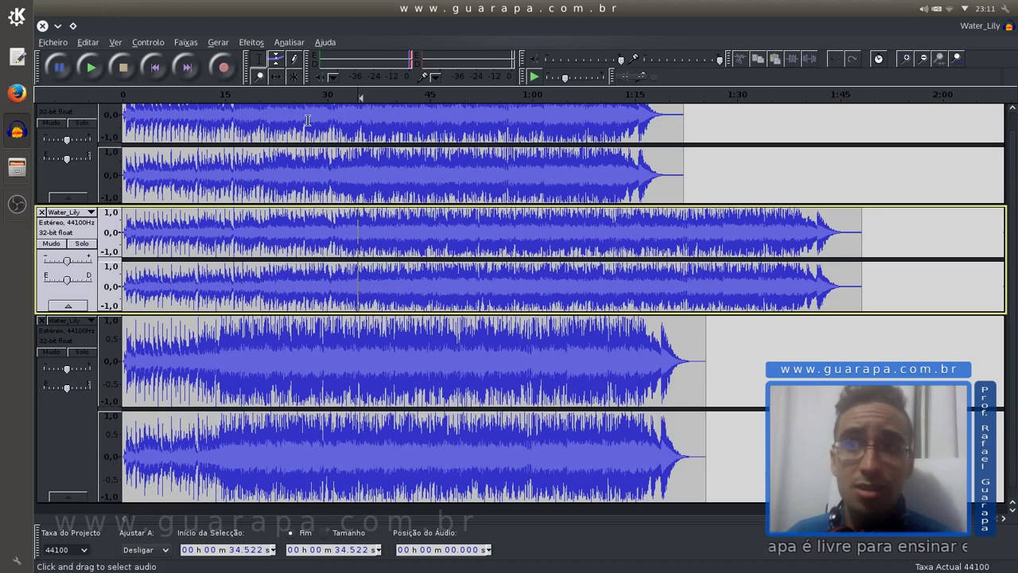
pyautogui.click(261, 45)
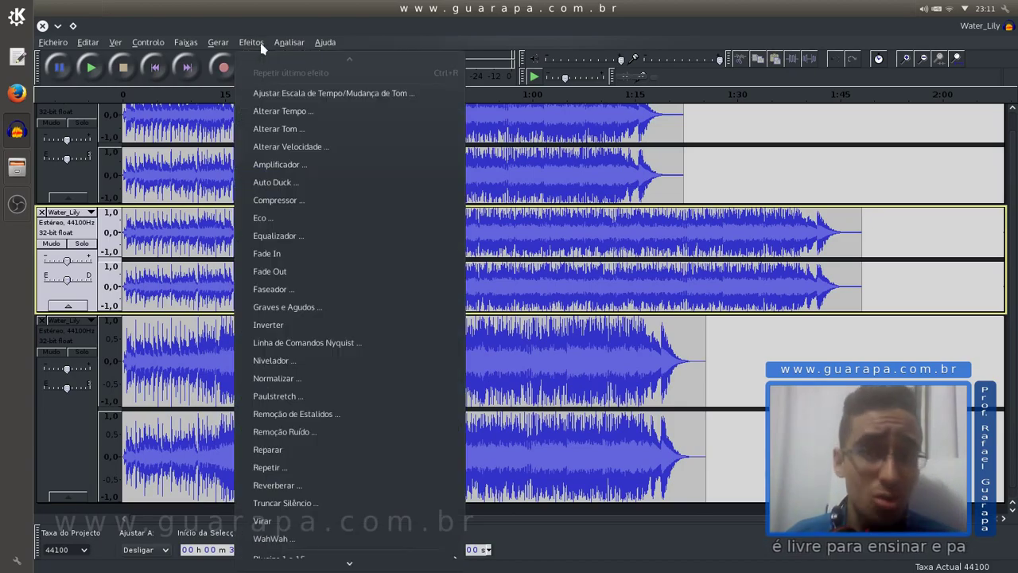
pyautogui.click(261, 46)
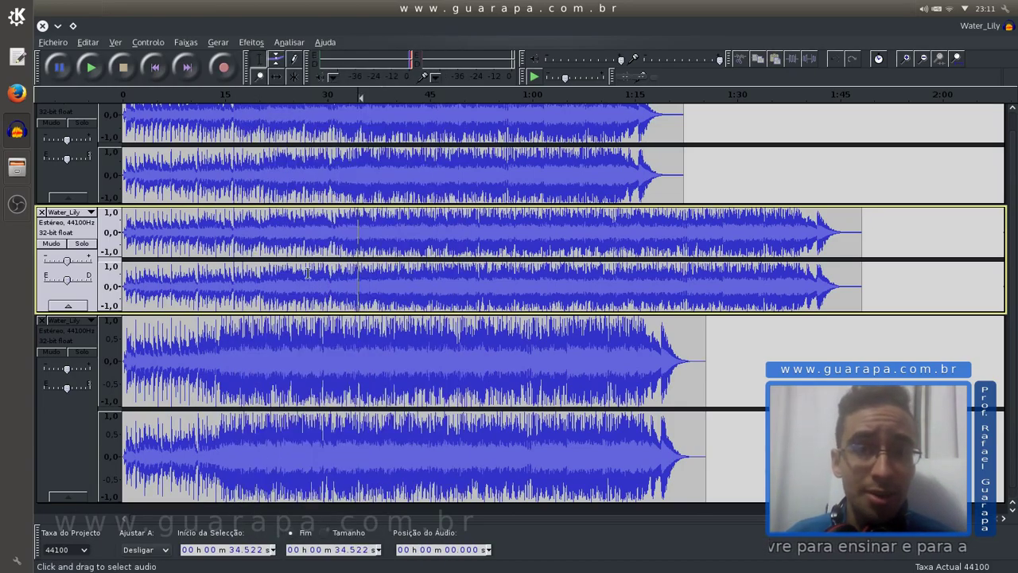
# Step: Save the changes to the Water_Lily project and close Audacity
pyautogui.click(50, 45)
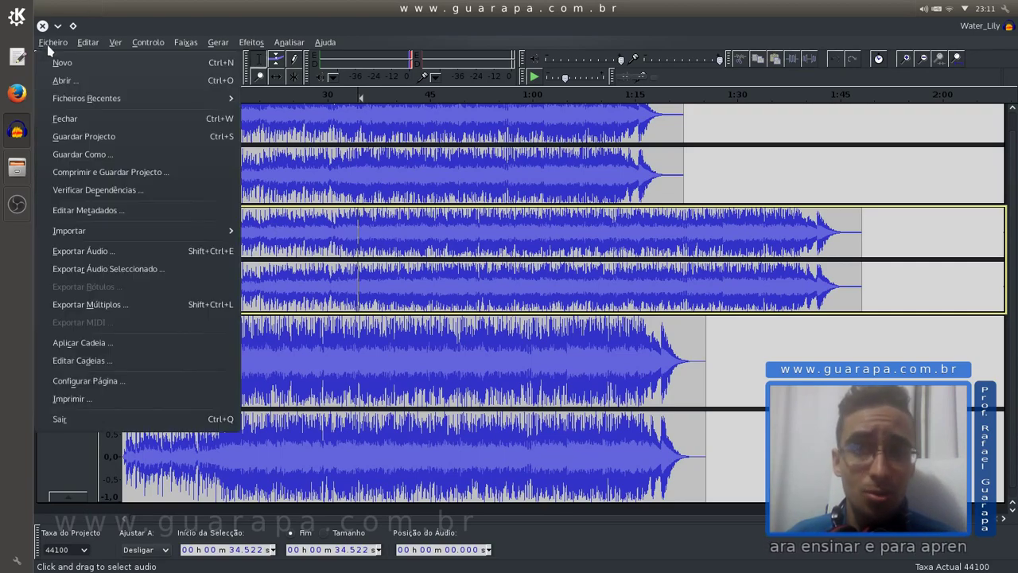
pyautogui.click(133, 138)
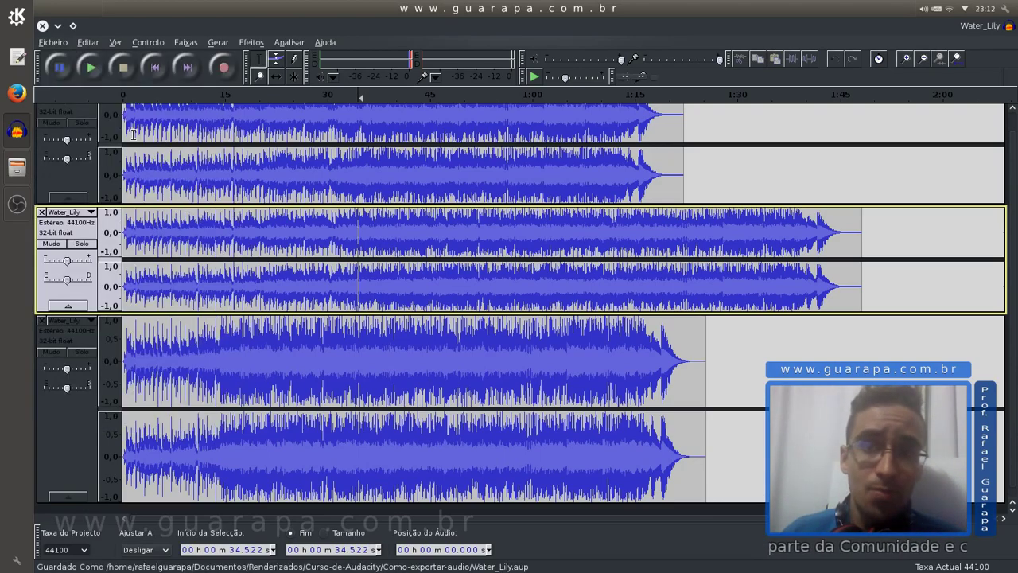
pyautogui.click(42, 26)
# Step: Reopen the saved project in Audacity from Water_Lily.aup in the Como-exportar-audio folder
pyautogui.moveTo(518, 103); pyautogui.dragTo(340, 89)
pyautogui.moveTo(547, 199); pyautogui.dragTo(609, 272)
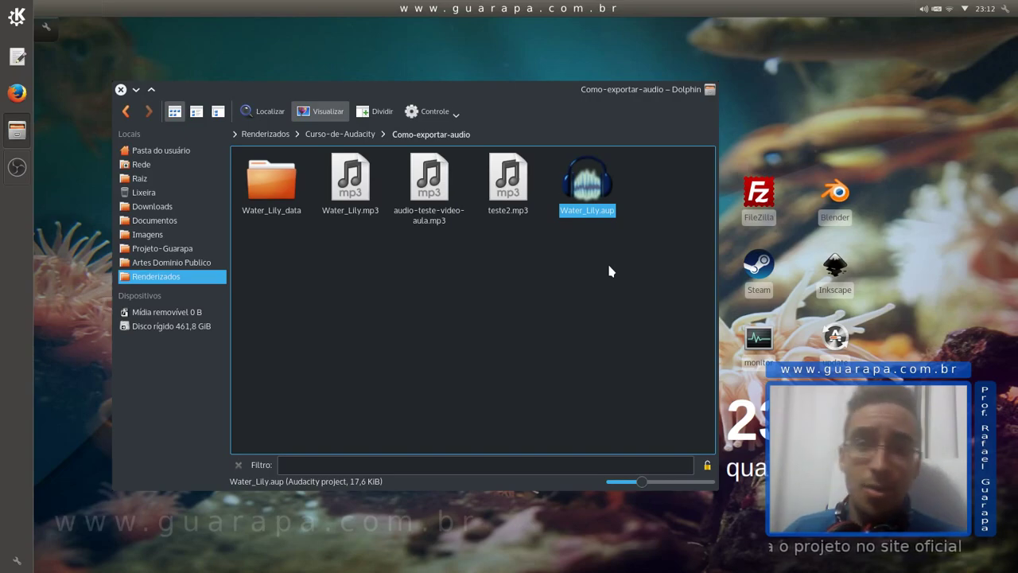
pyautogui.click(609, 271)
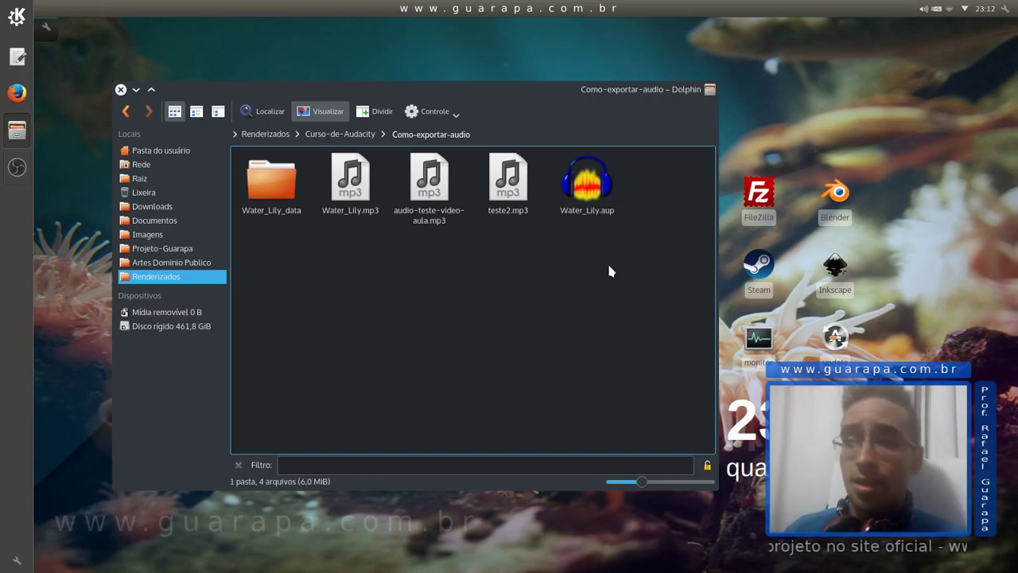
pyautogui.click(598, 179)
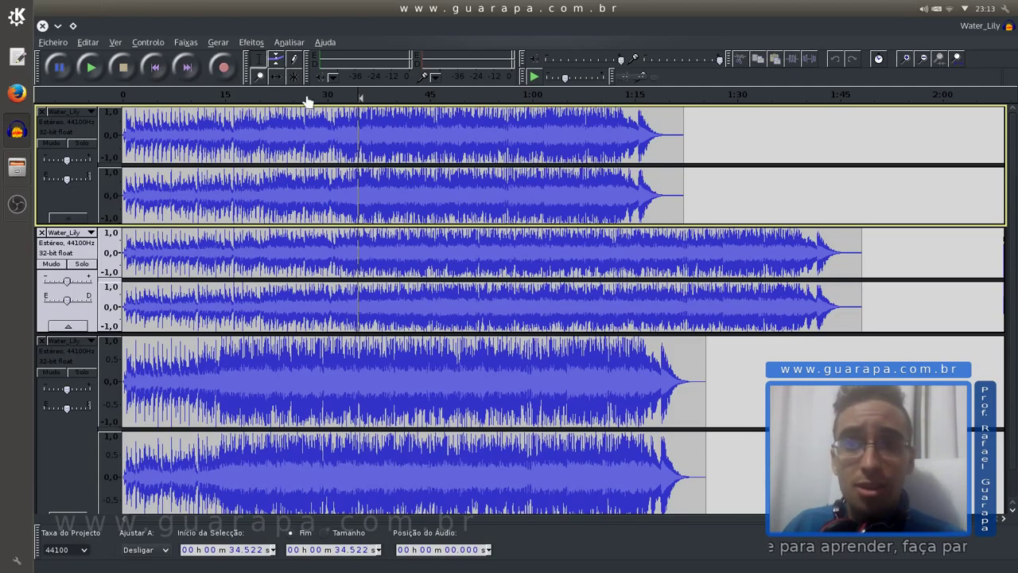
pyautogui.click(62, 42)
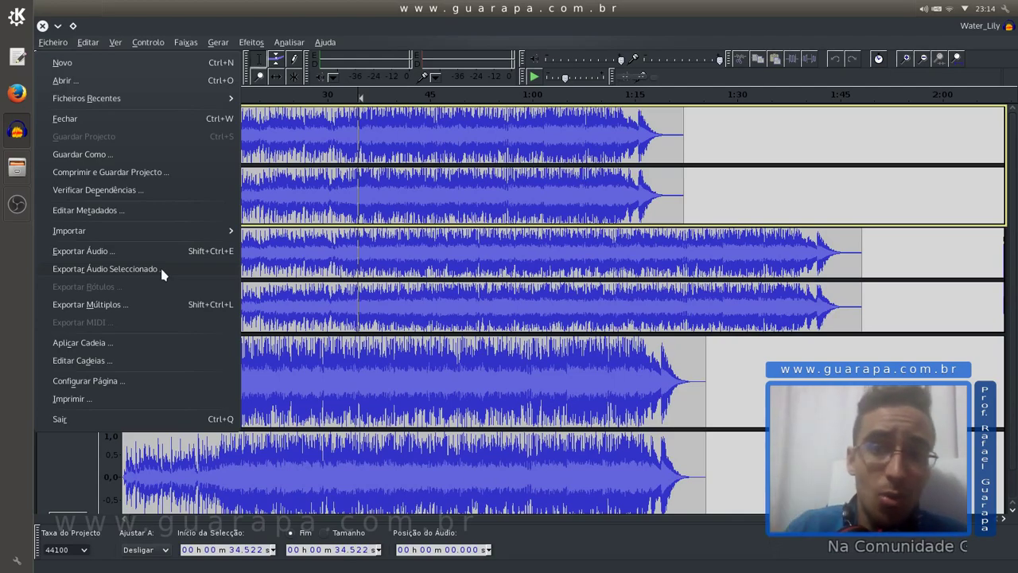
pyautogui.click(266, 236)
# Step: Try selecting about 9 to 25 s across all three tracks and about 37.6 s to 1:09.9 across the second and third, and clear the selection
pyautogui.moveTo(184, 182); pyautogui.dragTo(272, 354)
pyautogui.moveTo(283, 197); pyautogui.dragTo(291, 238)
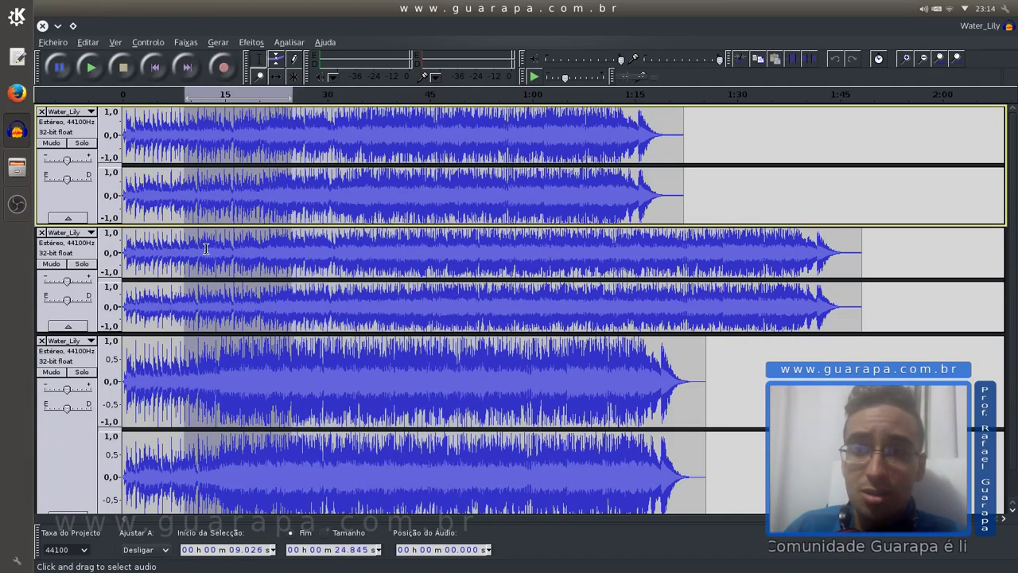
pyautogui.click(384, 297)
pyautogui.moveTo(601, 398); pyautogui.dragTo(380, 346)
pyautogui.scroll(-1, 380, 347)
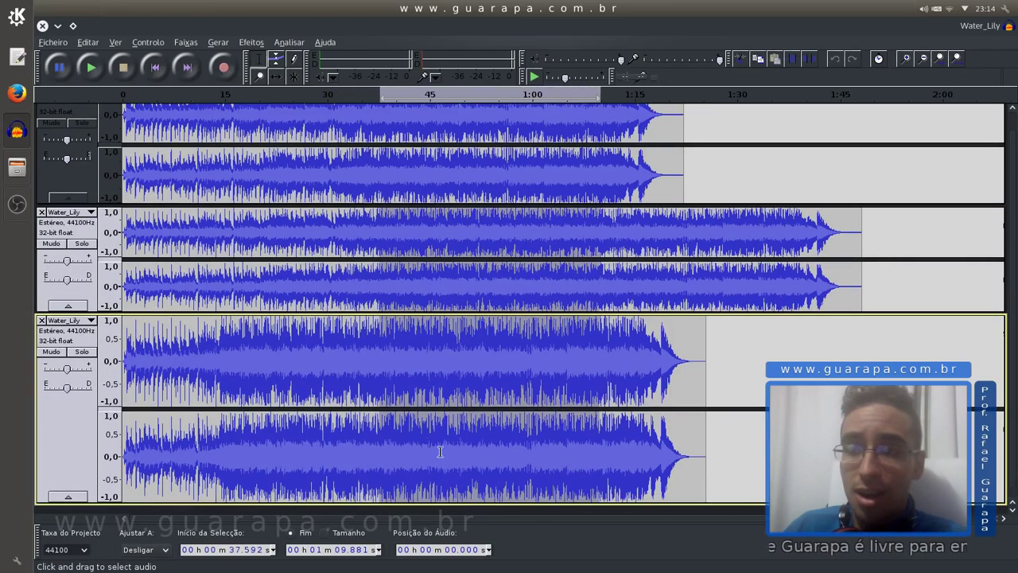
pyautogui.click(291, 286)
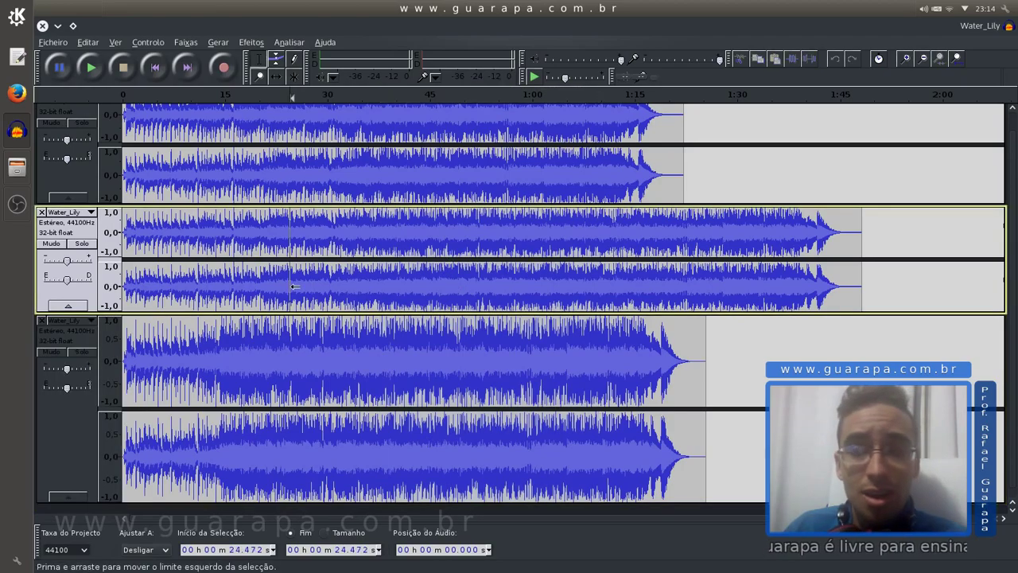
# Step: Try selecting about 16.6 to 54.5 s across all tracks and about 21.8 to 38.9 s on the third track only, and clear the selection
pyautogui.scroll(1, 292, 286)
pyautogui.click(236, 141)
pyautogui.moveTo(236, 141); pyautogui.dragTo(492, 422)
pyautogui.scroll(-1, 490, 416)
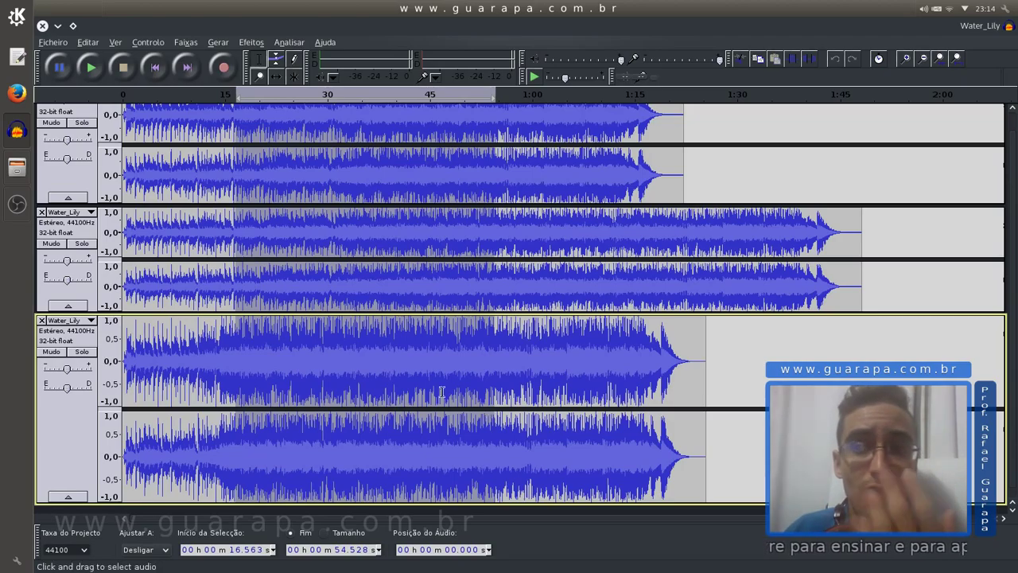
pyautogui.click(387, 362)
pyautogui.moveTo(387, 362); pyautogui.dragTo(274, 340)
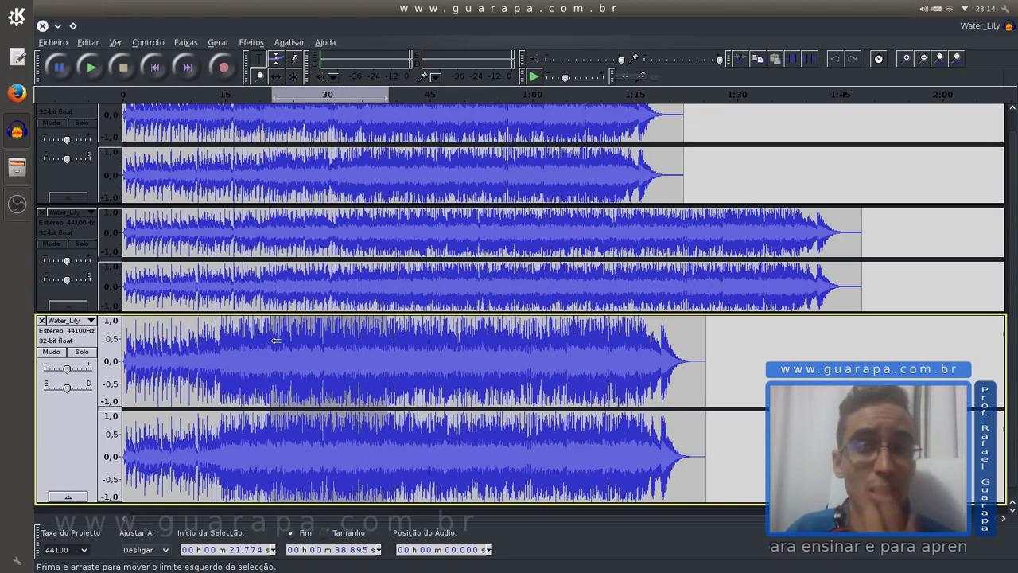
pyautogui.click(213, 338)
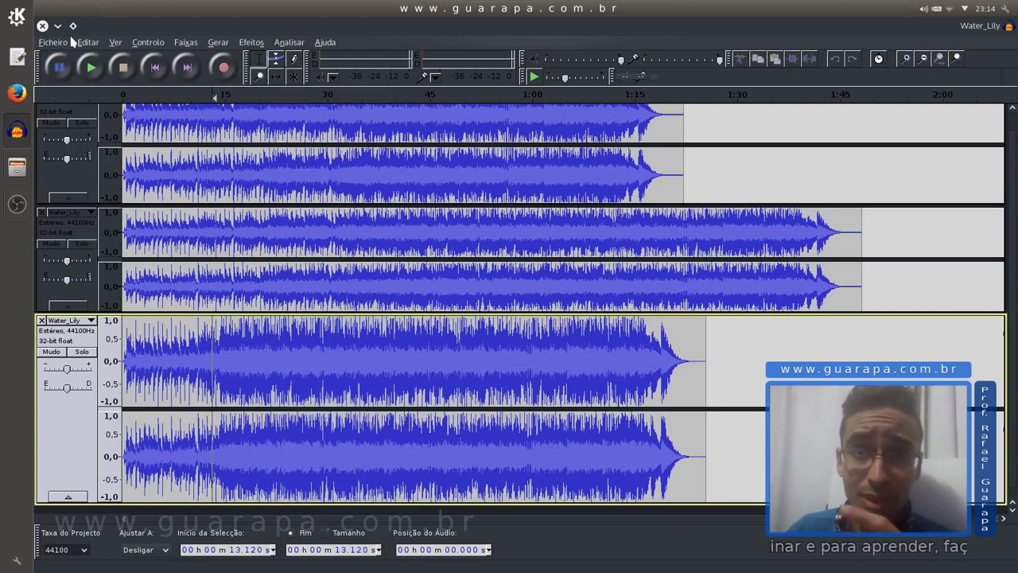
# Step: Start exporting the project's audio and name the file musica-da-video-aula-comunidade-guarapa.mp3
pyautogui.click(62, 46)
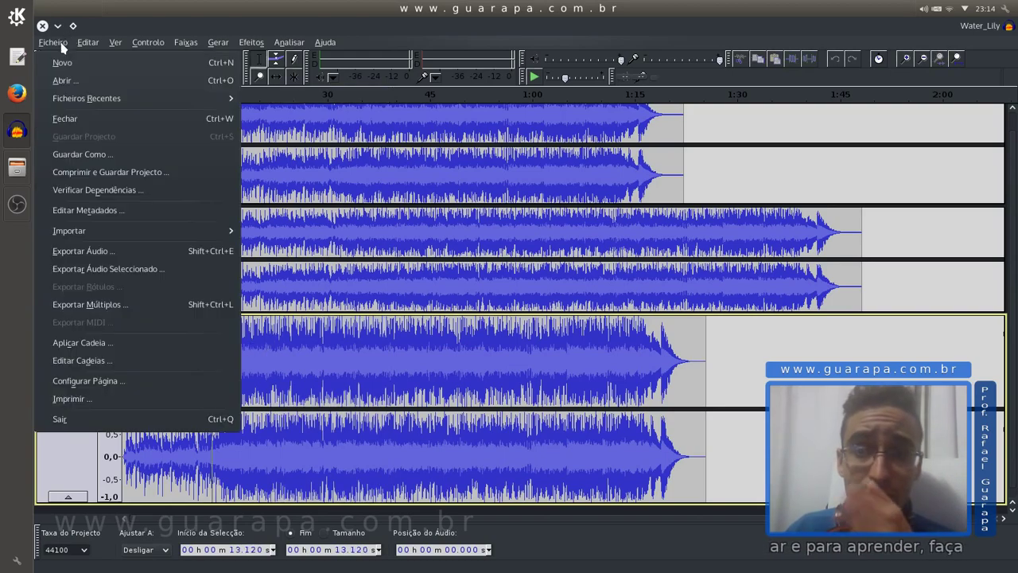
pyautogui.click(128, 248)
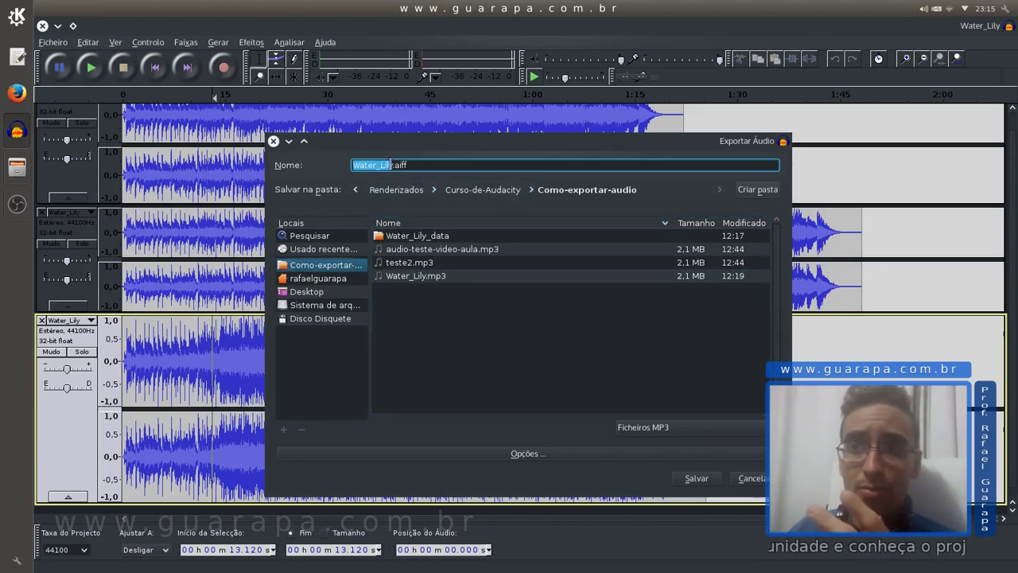
pyautogui.doubleClick(401, 165)
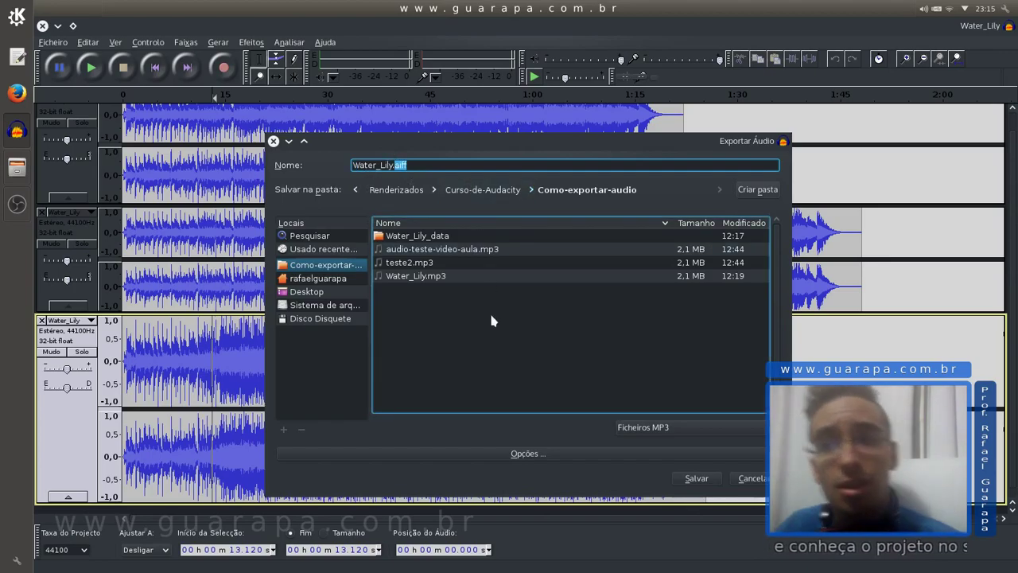
pyautogui.write('mp3')
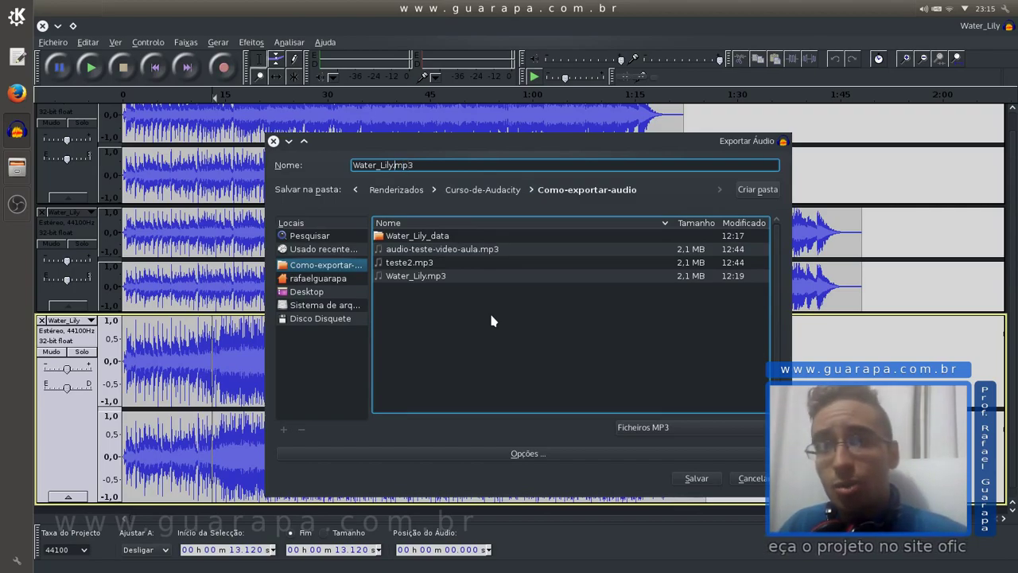
pyautogui.hotkey('ctrl', 'shift', 'Left')
pyautogui.hotkey('ctrl', 'shift', 'Left')
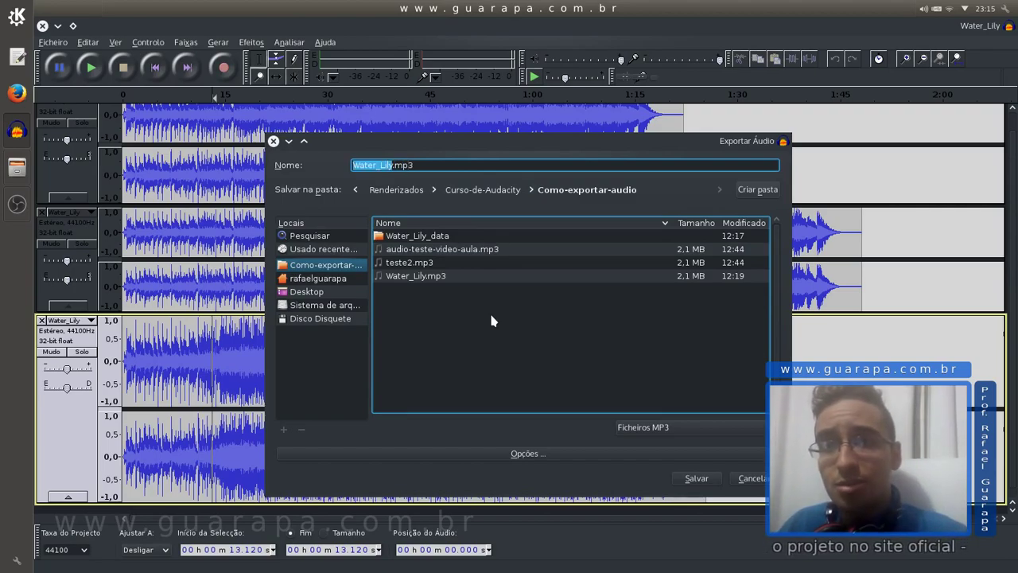
pyautogui.write('musica-da-video')
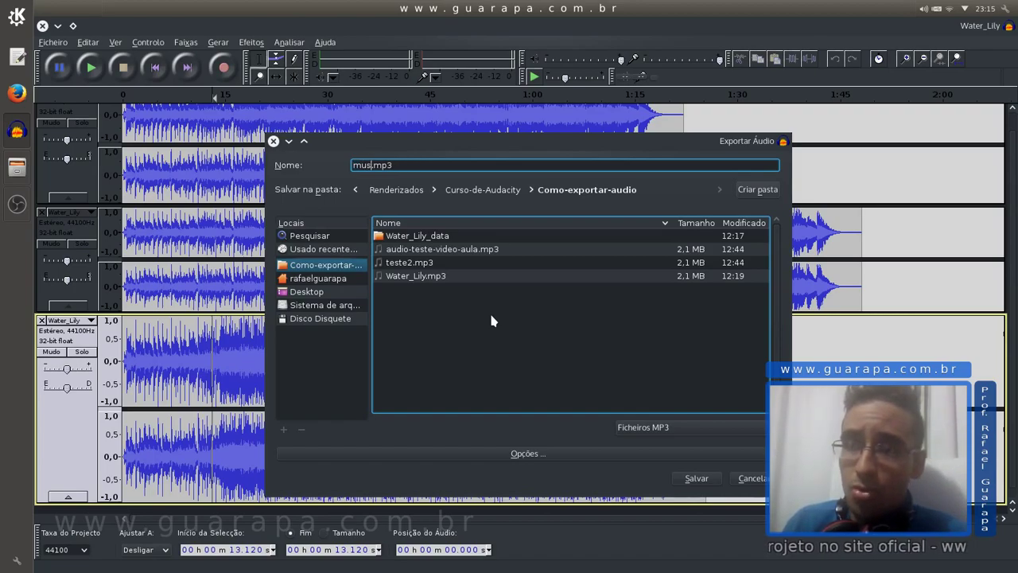
pyautogui.write('-aula')
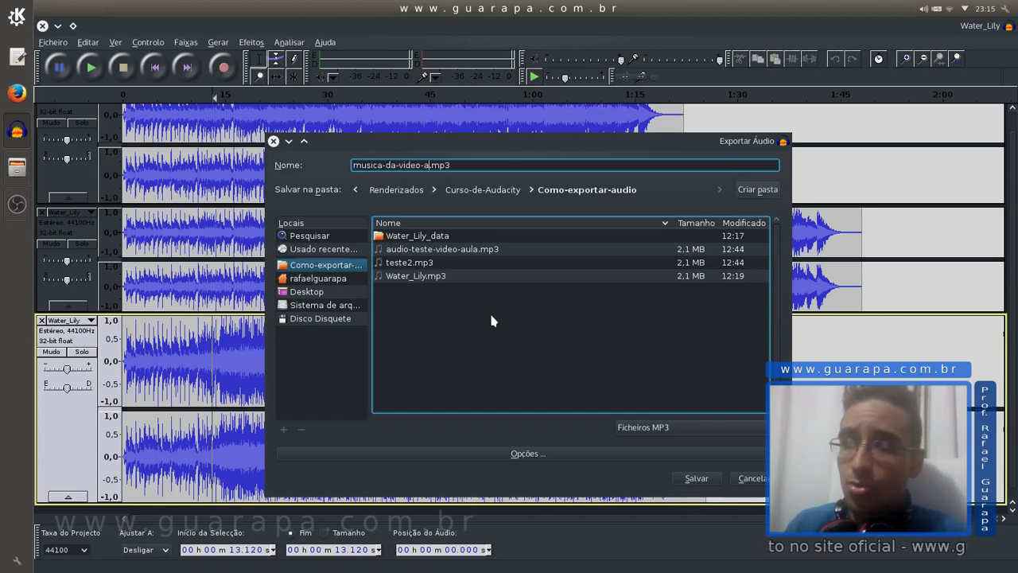
pyautogui.write('-comunidade-guarapa')
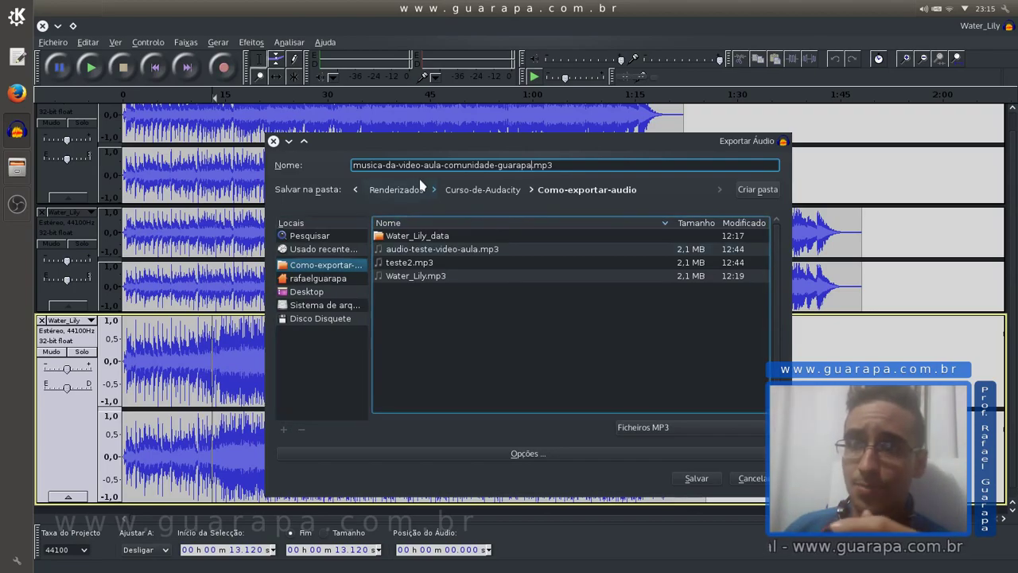
# Step: Try ogg as the export file name's extension and put mp3 back
pyautogui.moveTo(551, 165); pyautogui.dragTo(299, 166)
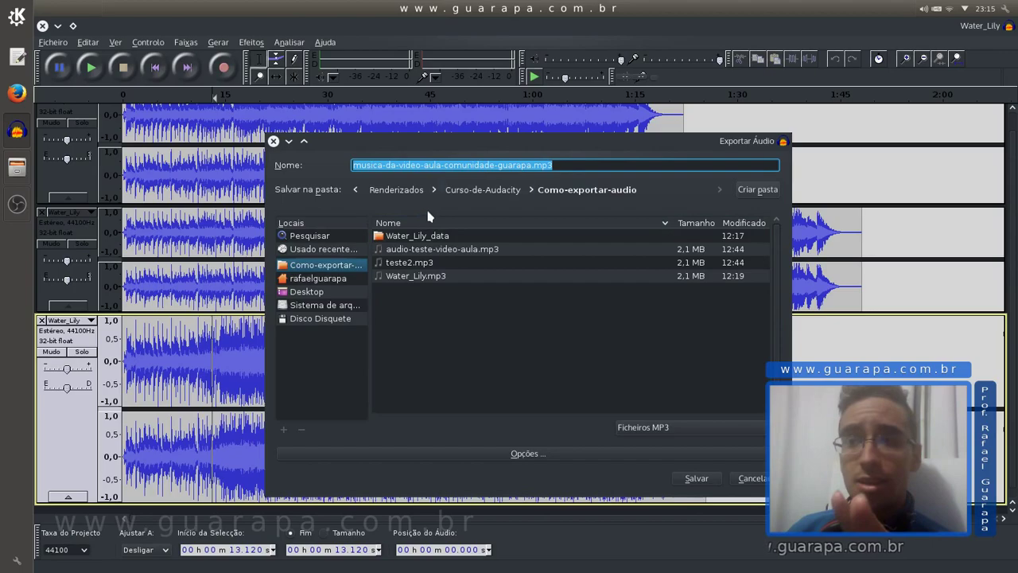
pyautogui.click(567, 165)
pyautogui.hotkey('shift', 'Left')
pyautogui.hotkey('shift', 'Left')
pyautogui.hotkey('shift', 'Left')
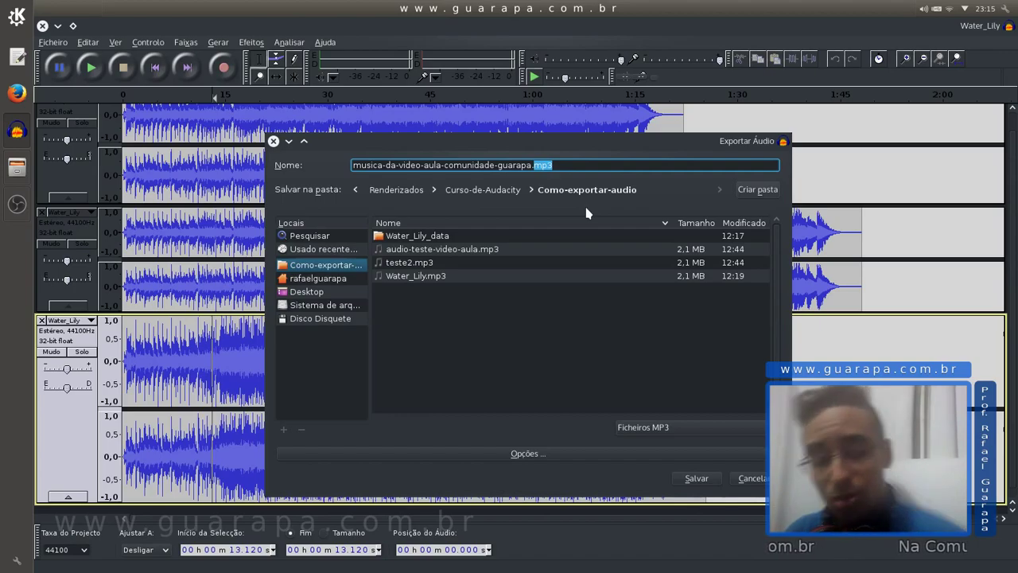
pyautogui.press('BackSpace')
pyautogui.write('ogg')
pyautogui.press('BackSpace')
pyautogui.press('BackSpace')
pyautogui.press('BackSpace')
pyautogui.write('mp3')
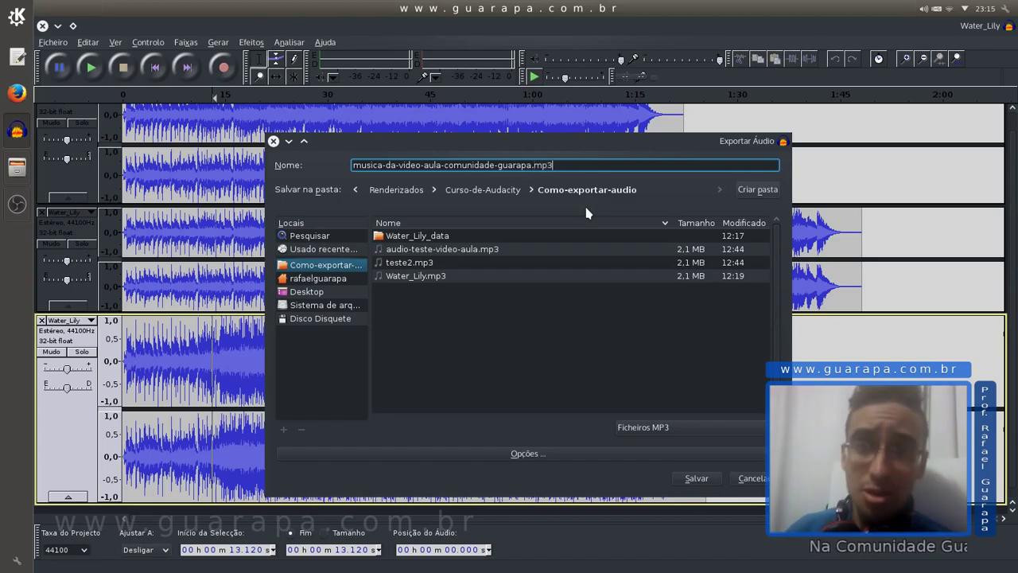
# Step: Try Ogg Vorbis as the export file format and switch back to MP3
pyautogui.click(672, 428)
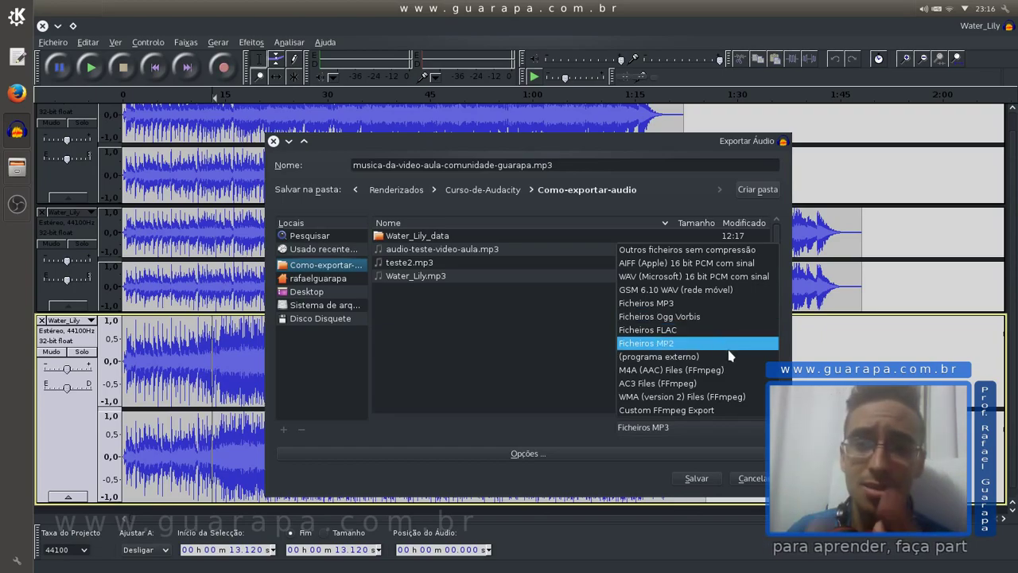
pyautogui.click(715, 317)
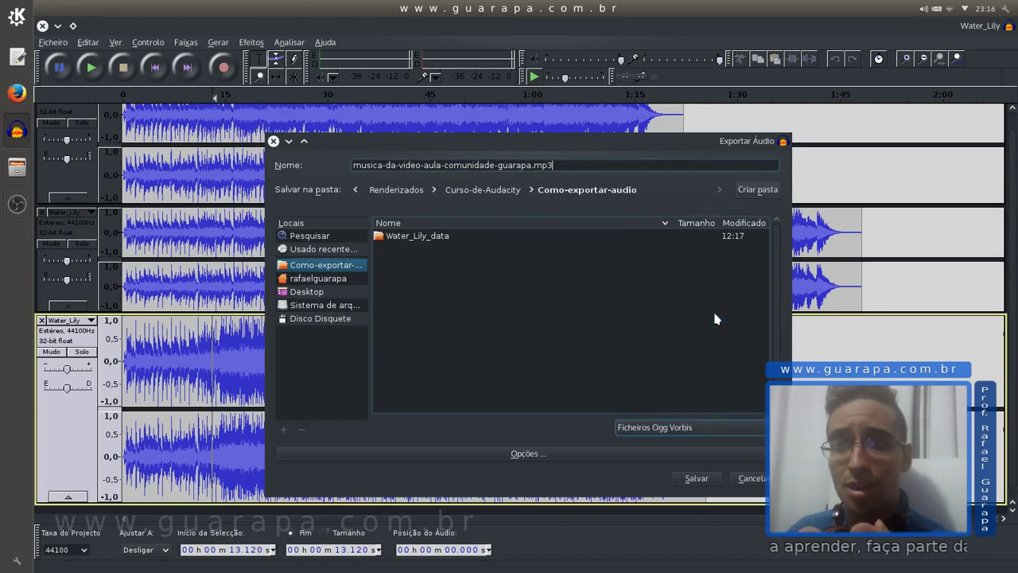
pyautogui.click(699, 426)
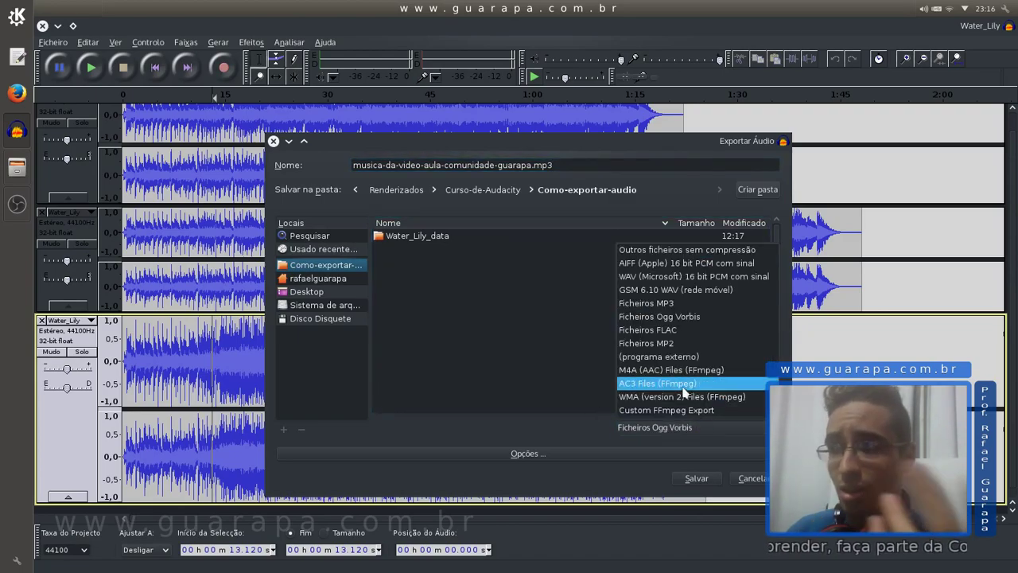
pyautogui.click(665, 307)
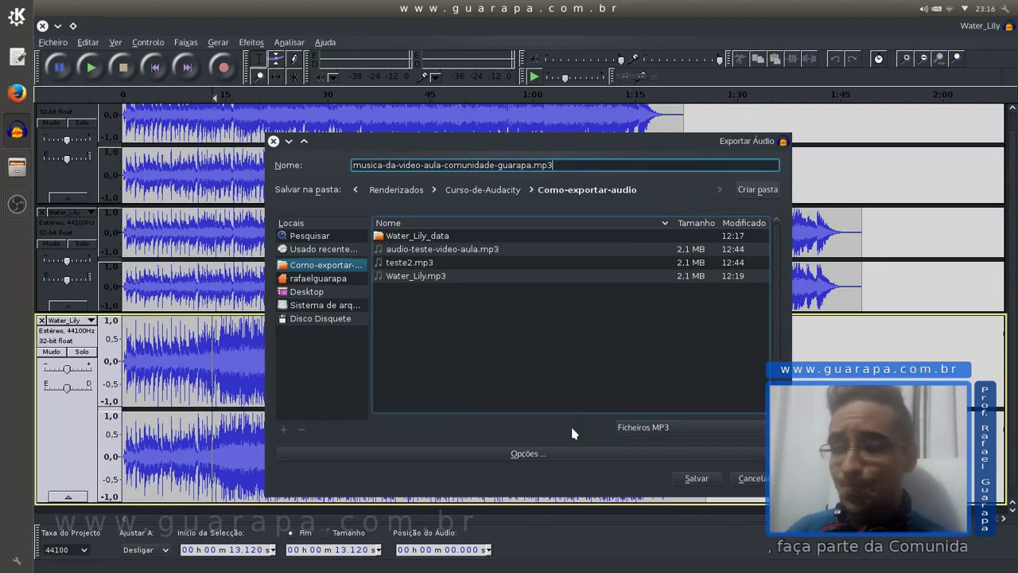
# Step: Accept the MP3 options at constant 128 kbps with Joint Stereo, and save the export with the tracks mixed down to two stereo channels
pyautogui.click(568, 459)
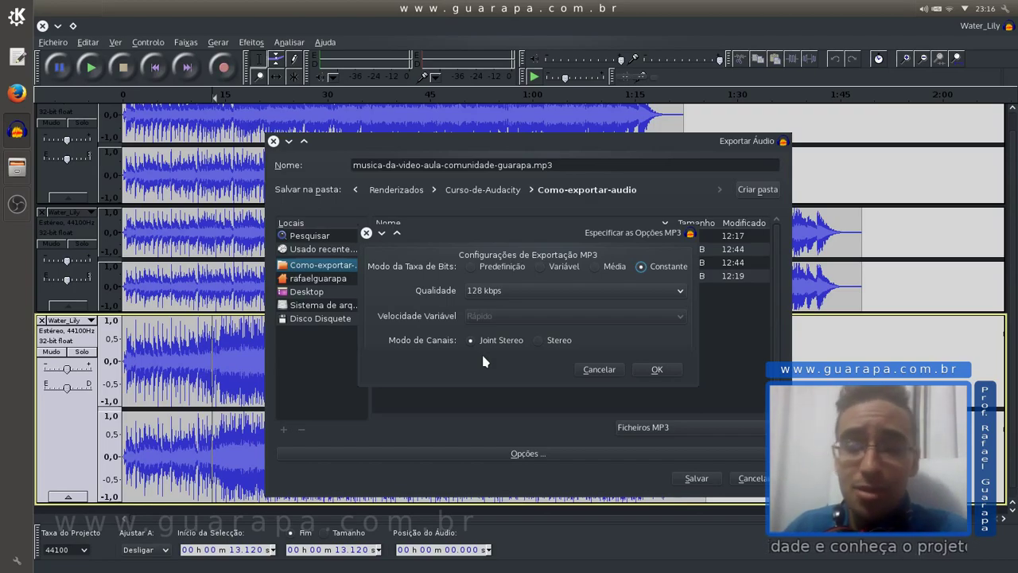
pyautogui.click(519, 293)
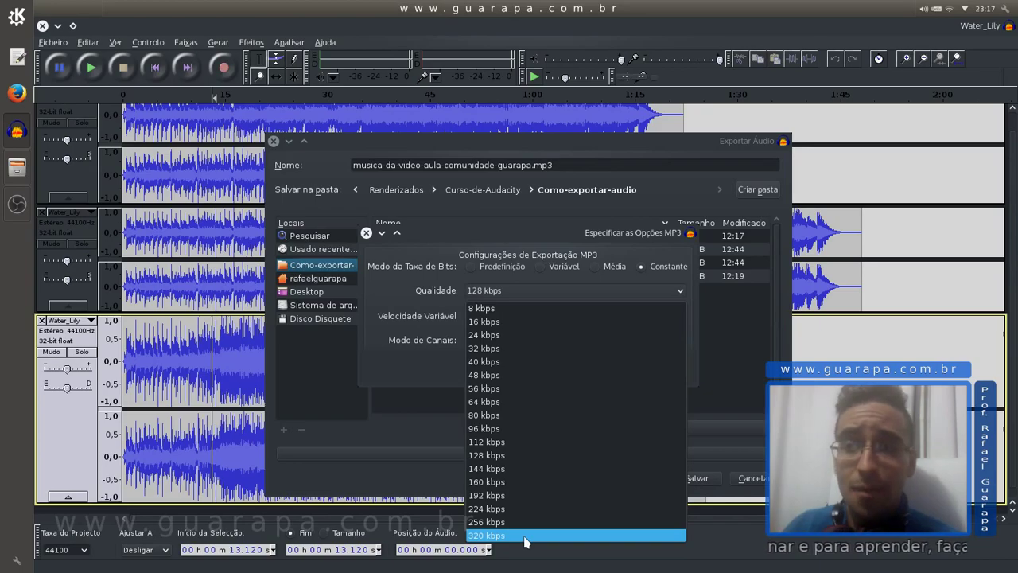
pyautogui.click(422, 288)
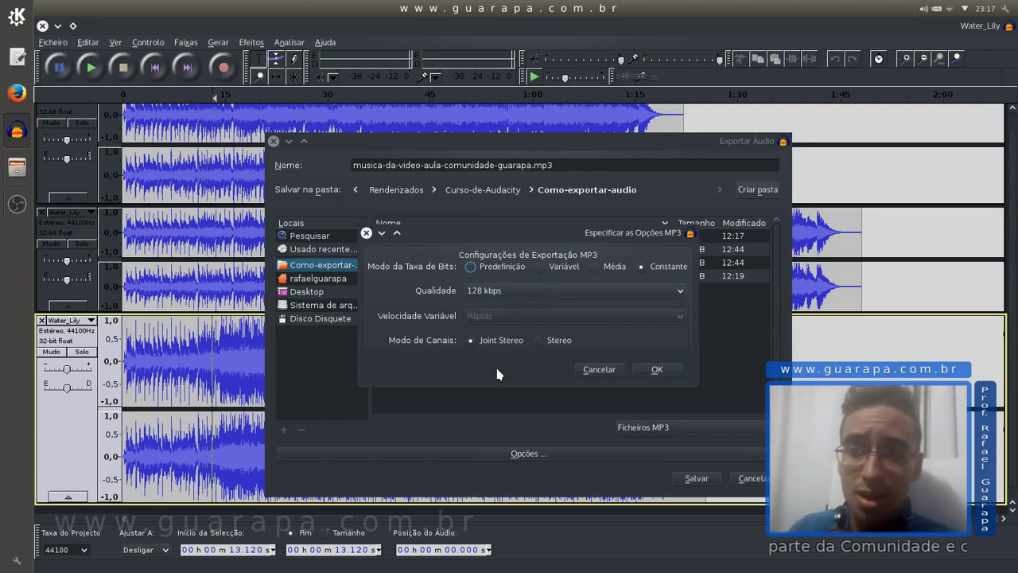
pyautogui.click(649, 370)
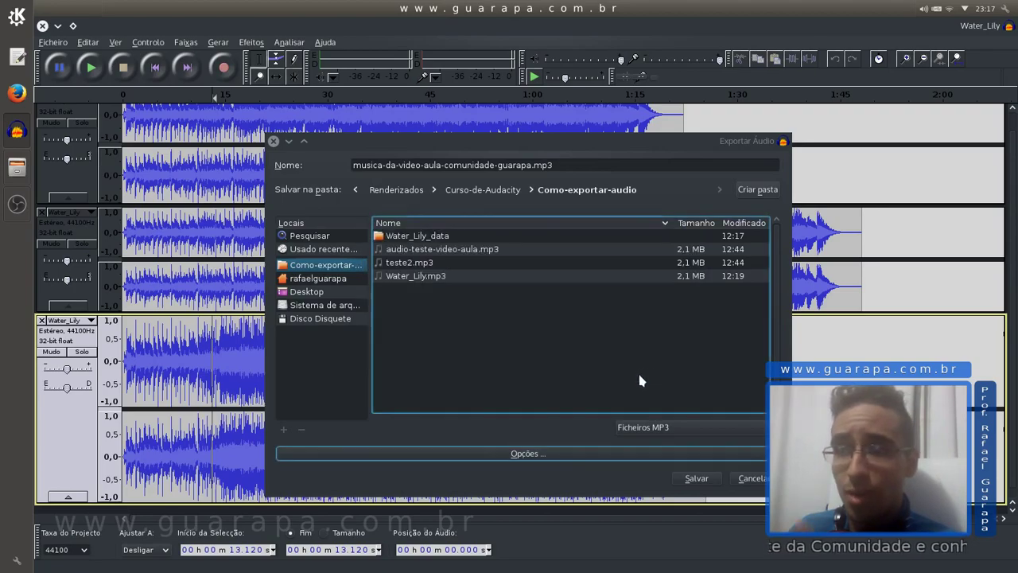
pyautogui.click(696, 479)
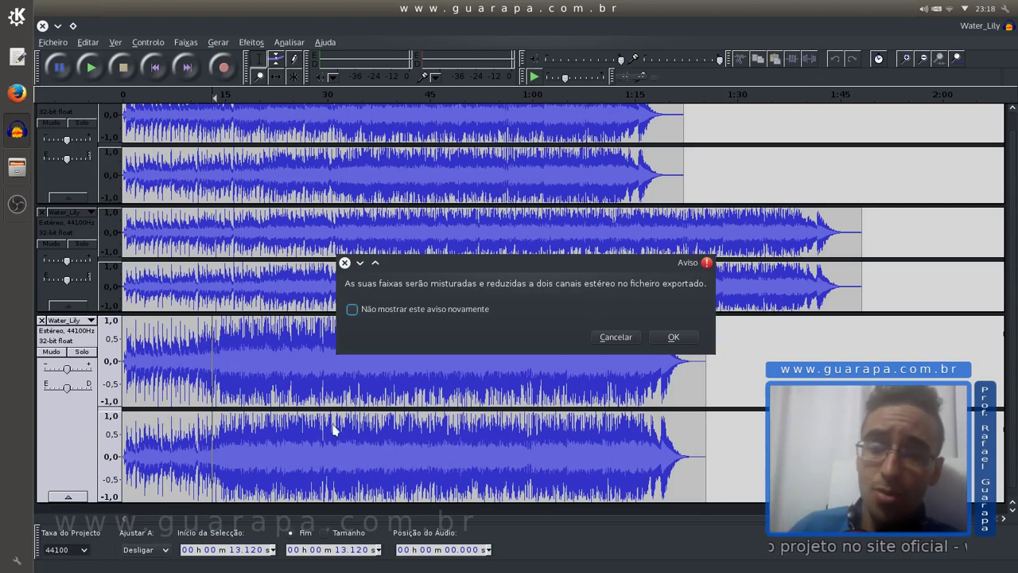
pyautogui.click(671, 339)
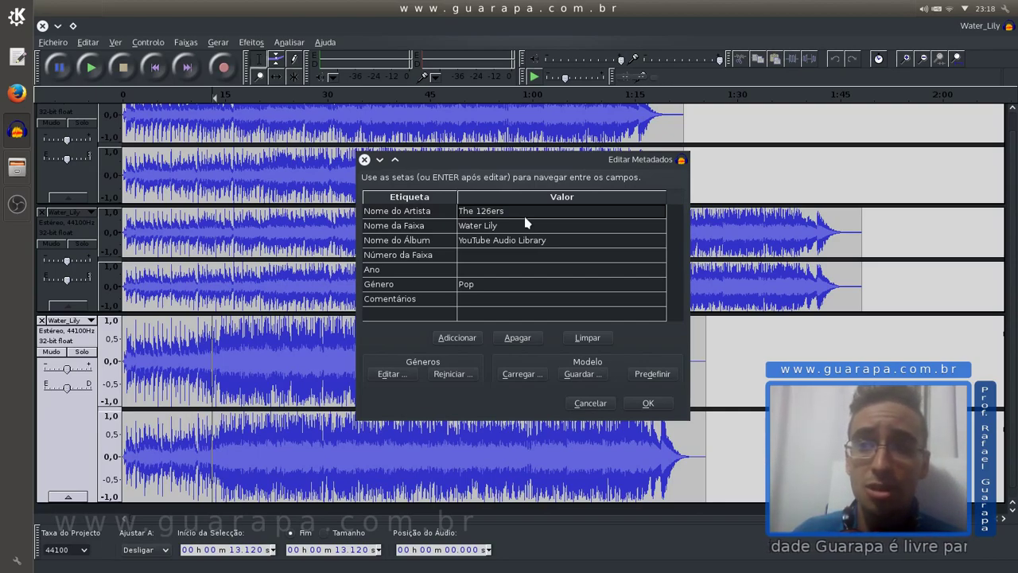
# Step: Try appending sadhsadjhsaj to the Pop genre in the metadata and remove the added text
pyautogui.click(510, 212)
pyautogui.click(539, 230)
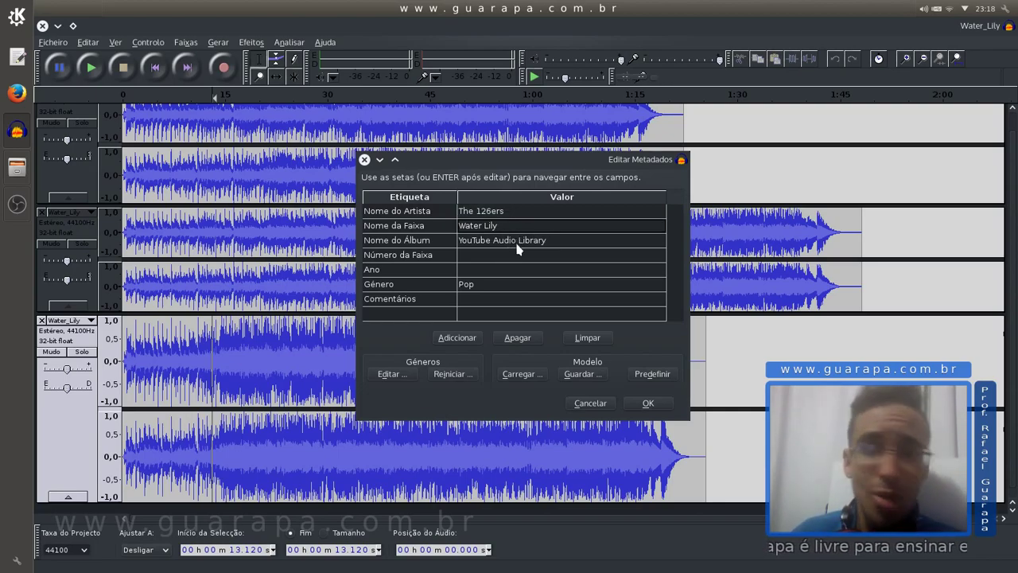
pyautogui.doubleClick(497, 284)
pyautogui.click(497, 285)
pyautogui.write('sadhsadjhsaj')
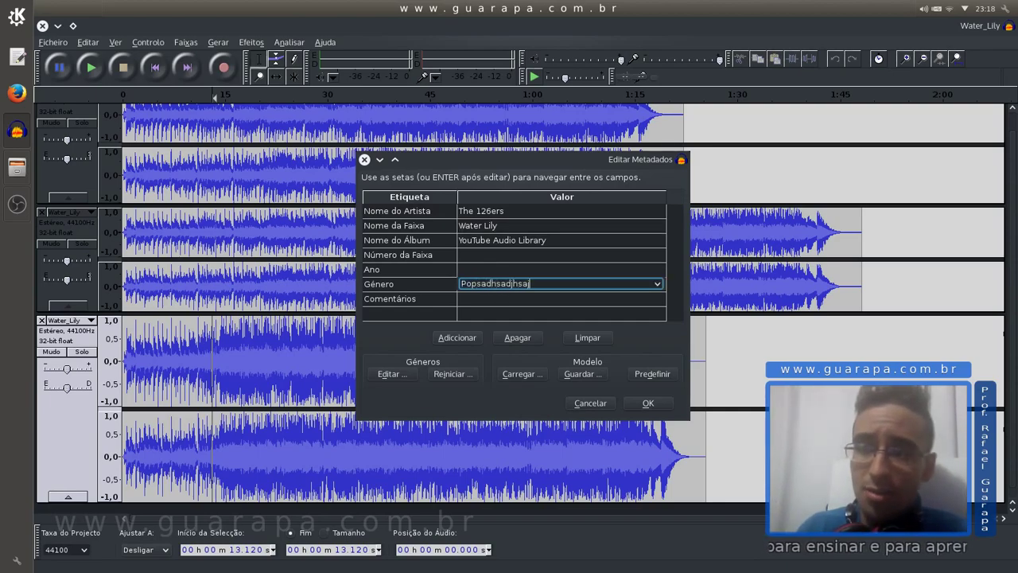
pyautogui.press('BackSpace')
pyautogui.press('BackSpace')
pyautogui.press('BackSpace')
pyautogui.press('BackSpace')
pyautogui.press('BackSpace')
pyautogui.press('BackSpace')
pyautogui.press('BackSpace')
pyautogui.press('BackSpace')
pyautogui.press('BackSpace')
pyautogui.press('BackSpace')
pyautogui.press('BackSpace')
pyautogui.press('BackSpace')
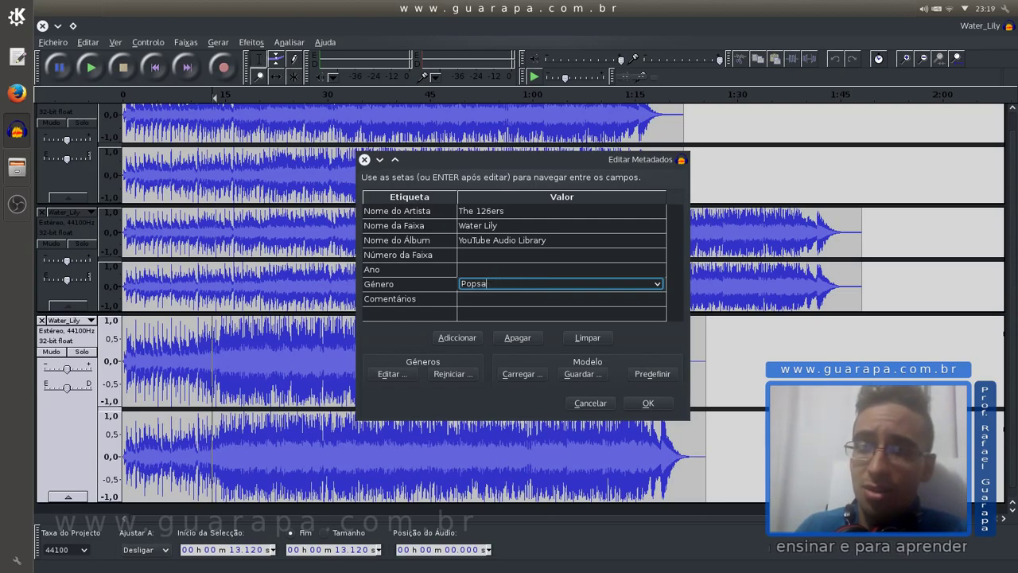
pyautogui.click(414, 316)
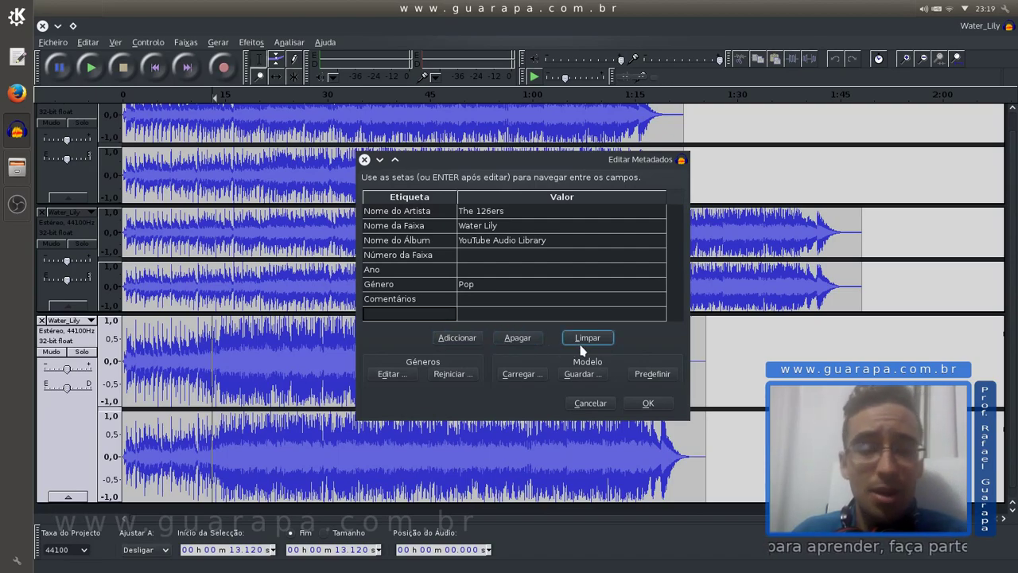
# Step: Accept the track metadata with the genre Pop and continue past the assertion error to run the MP3 export
pyautogui.click(516, 288)
pyautogui.click(506, 303)
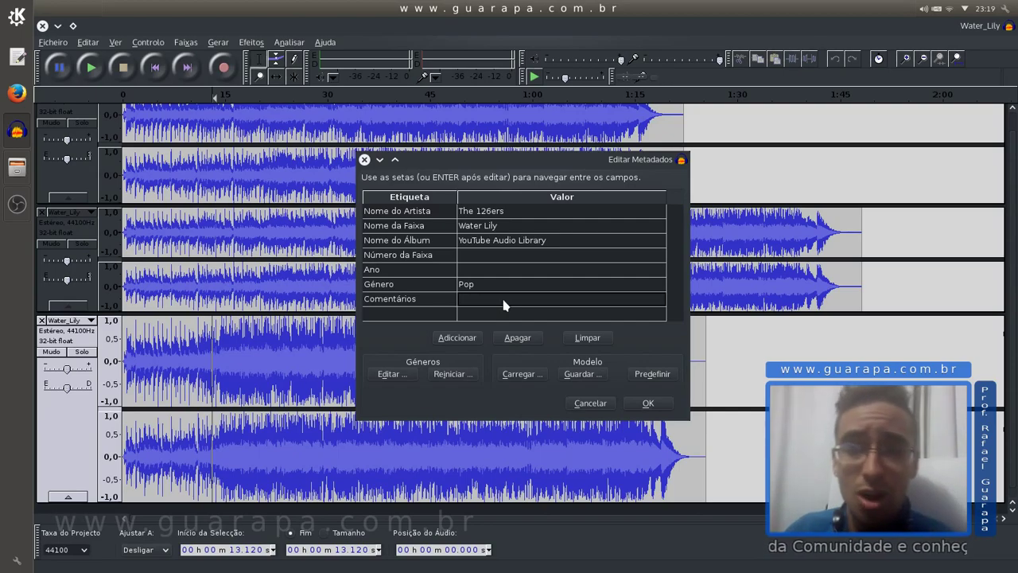
pyautogui.click(650, 403)
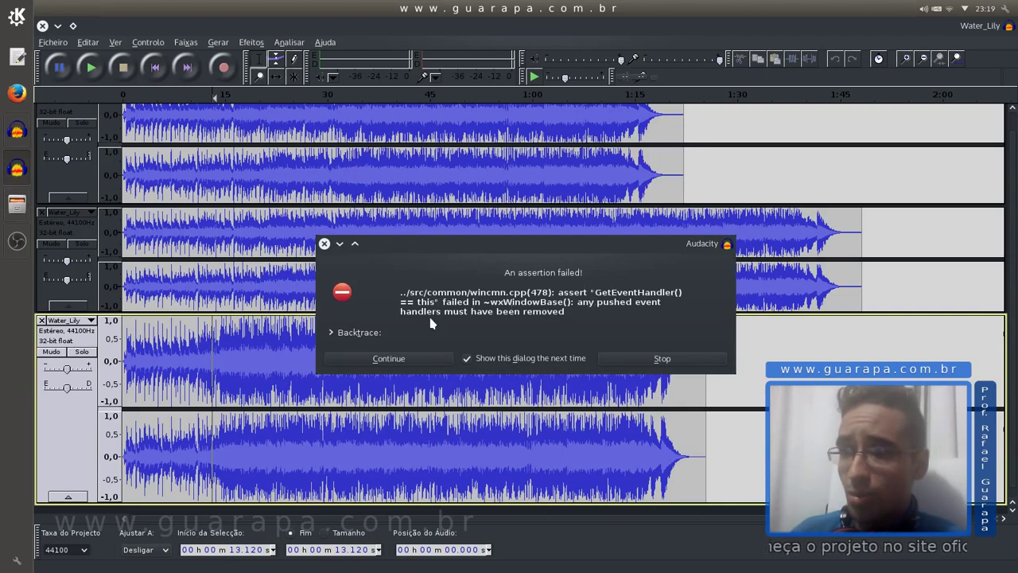
pyautogui.click(389, 358)
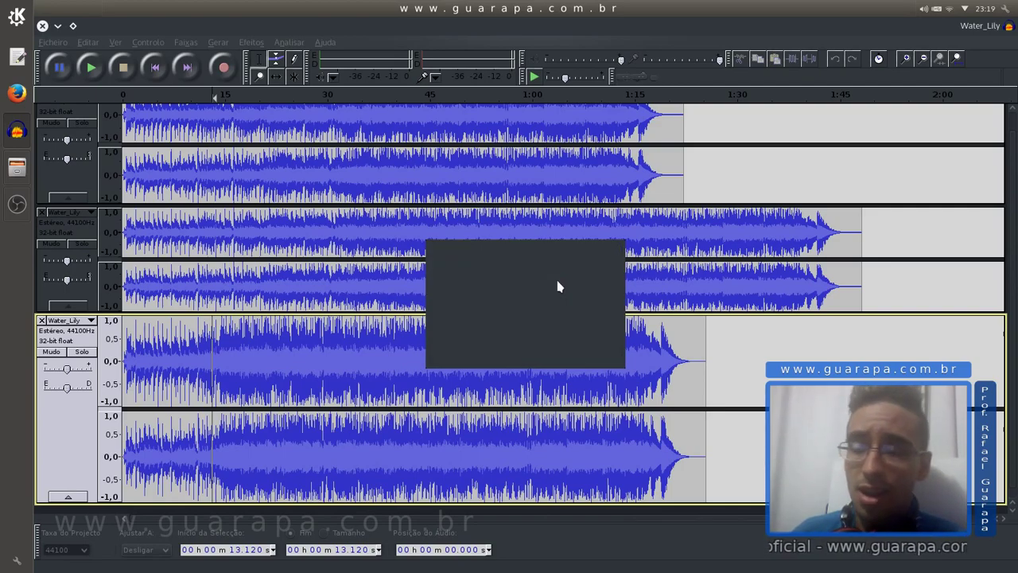
# Step: Switch to Dolphin, play musica-da-video-aula-comunidade-guarapa.mp3 from the Como-exportar-audio folder in VLC, and close the player
pyautogui.click(6, 167)
pyautogui.click(737, 326)
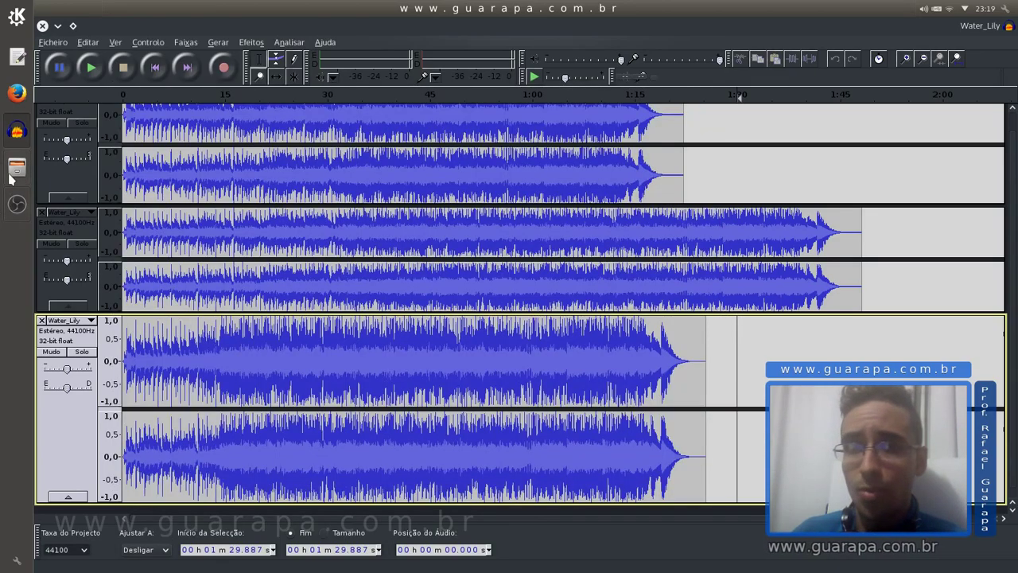
pyautogui.click(11, 171)
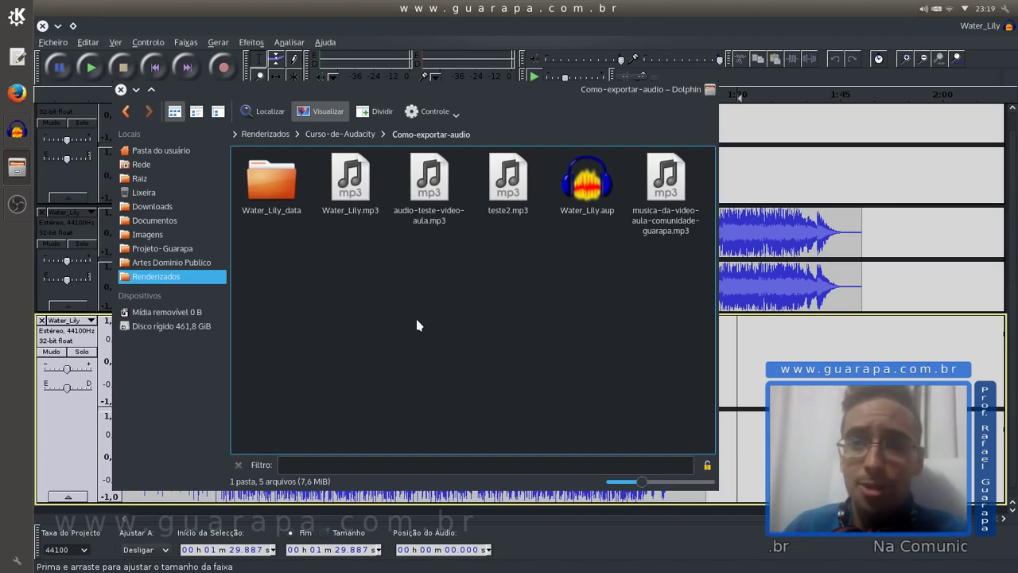
pyautogui.click(666, 220)
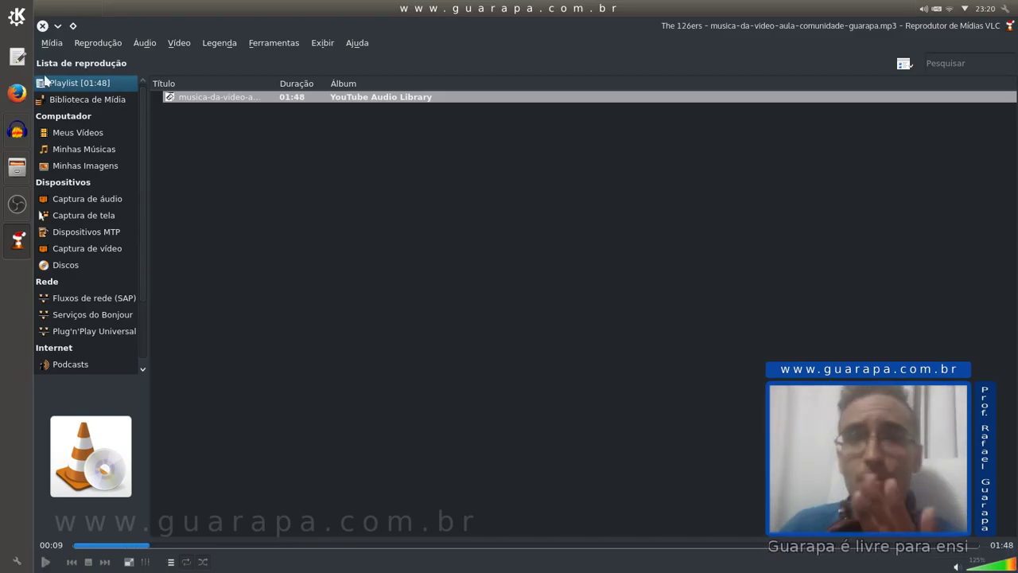
pyautogui.click(43, 25)
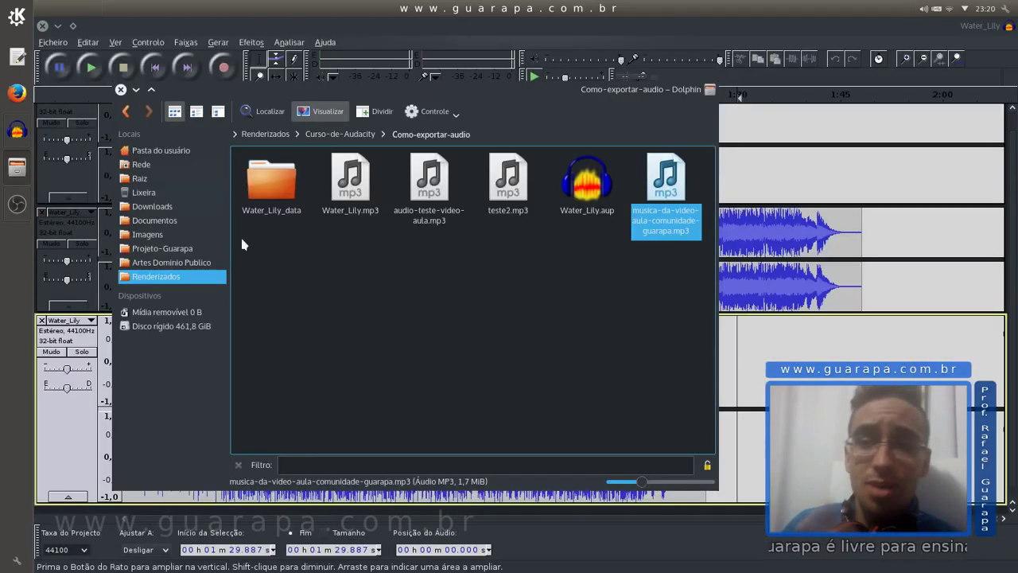
# Step: Return to Audacity, start another export of the project audio as MP3, and name the file nome-do-arquivo.mp3
pyautogui.click(244, 38)
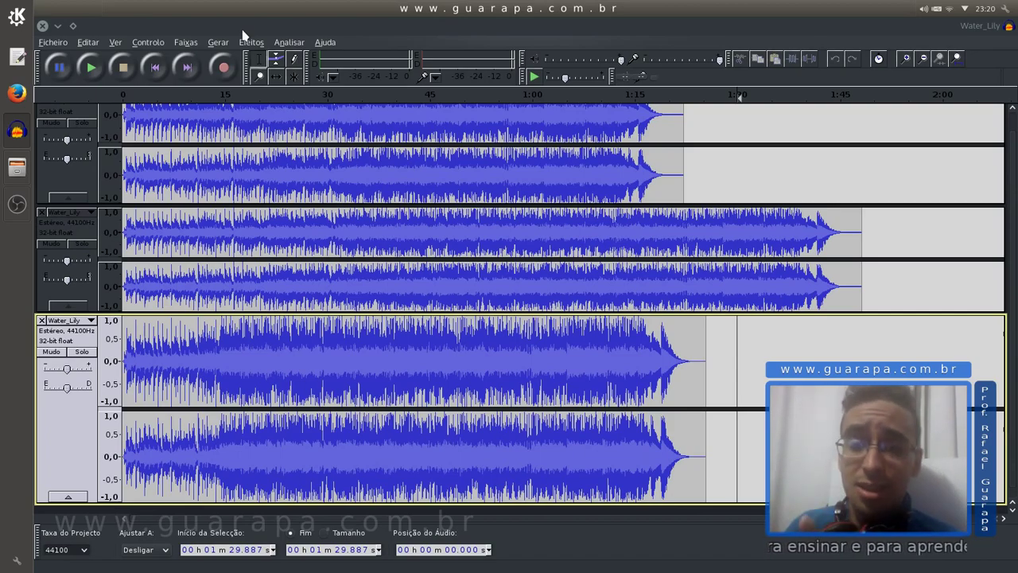
pyautogui.click(46, 44)
pyautogui.click(156, 249)
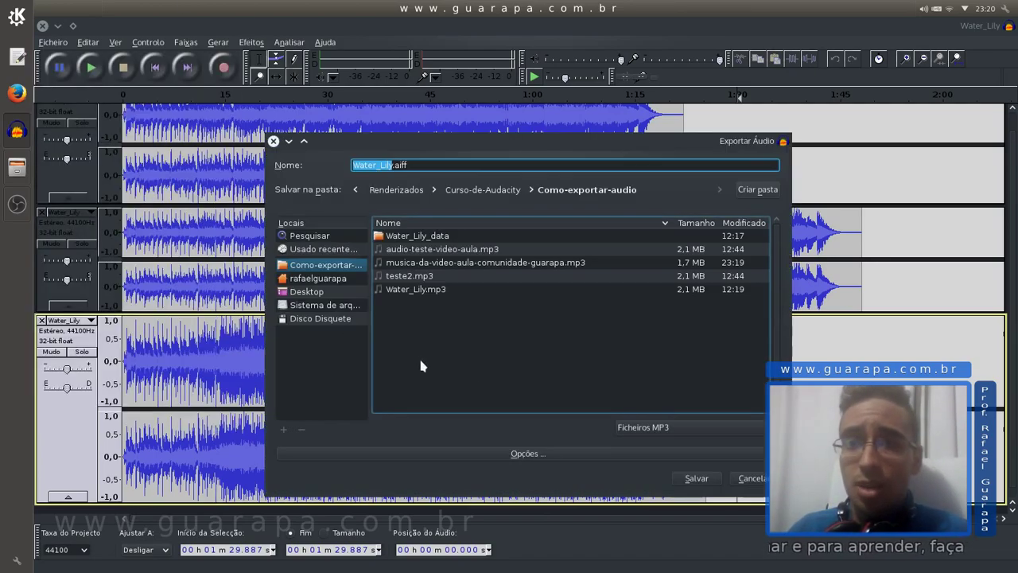
pyautogui.doubleClick(442, 165)
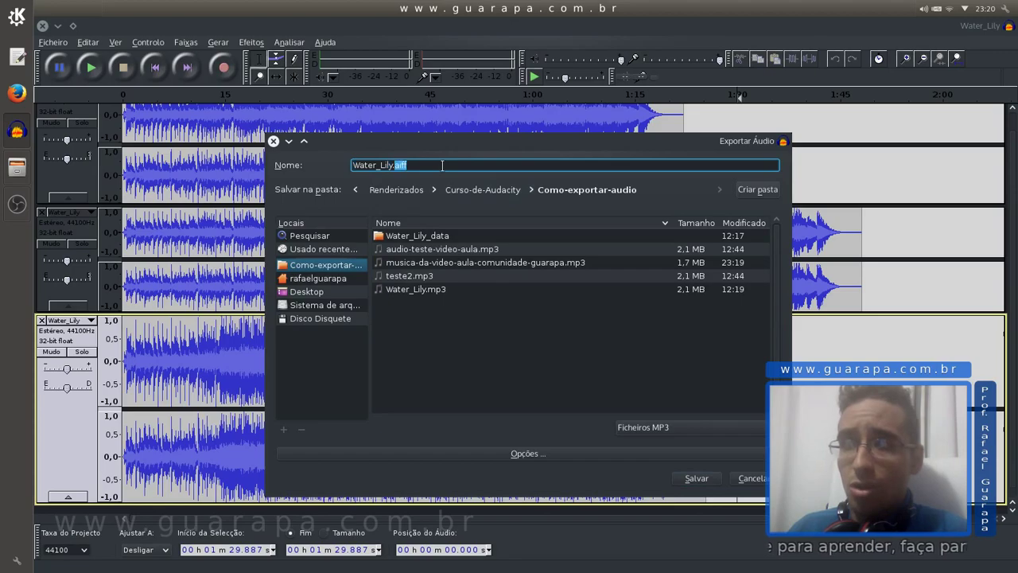
pyautogui.write('mp3')
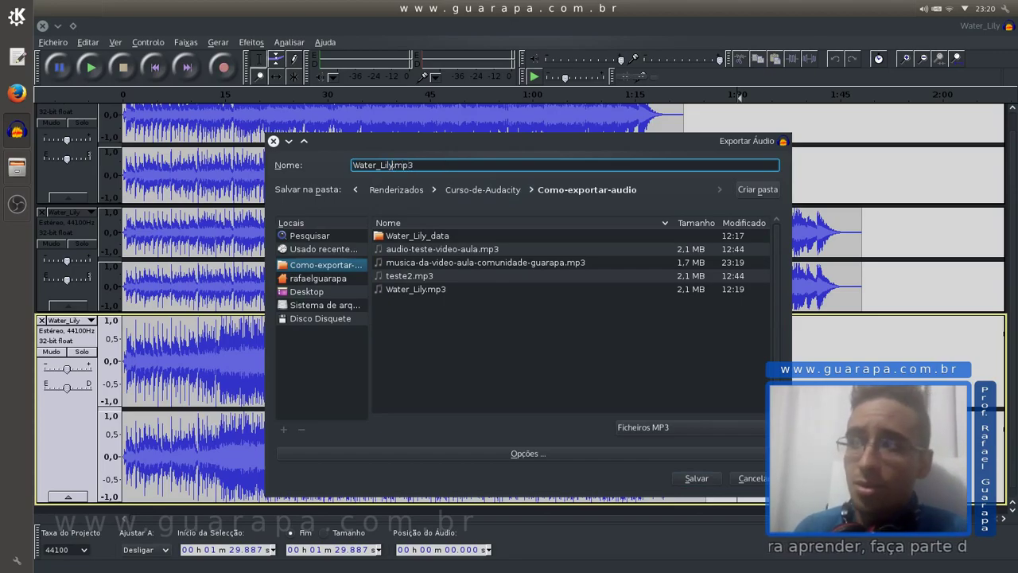
pyautogui.moveTo(392, 165); pyautogui.dragTo(353, 164)
pyautogui.write('nome-do-arq')
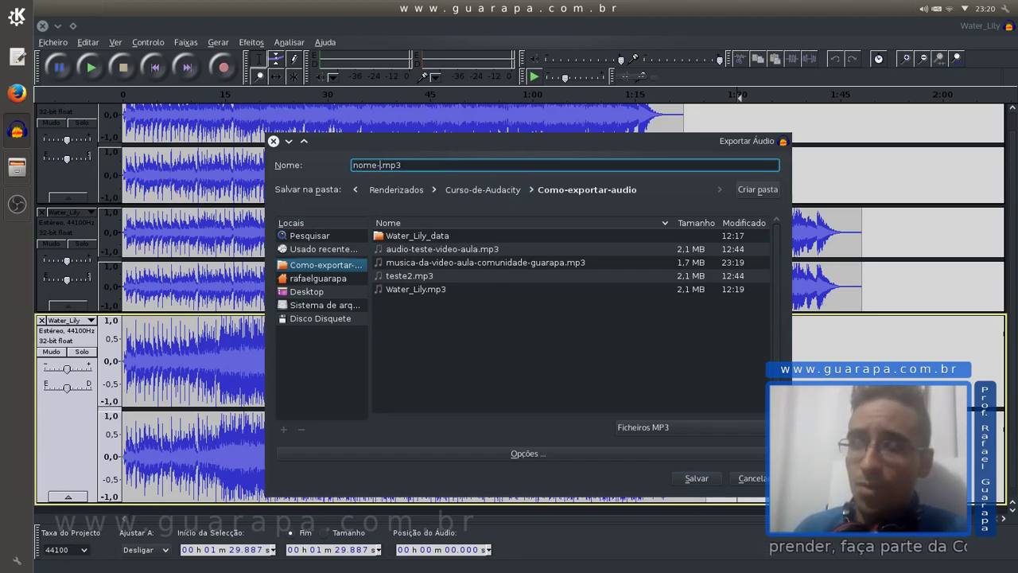
pyautogui.write('uivo')
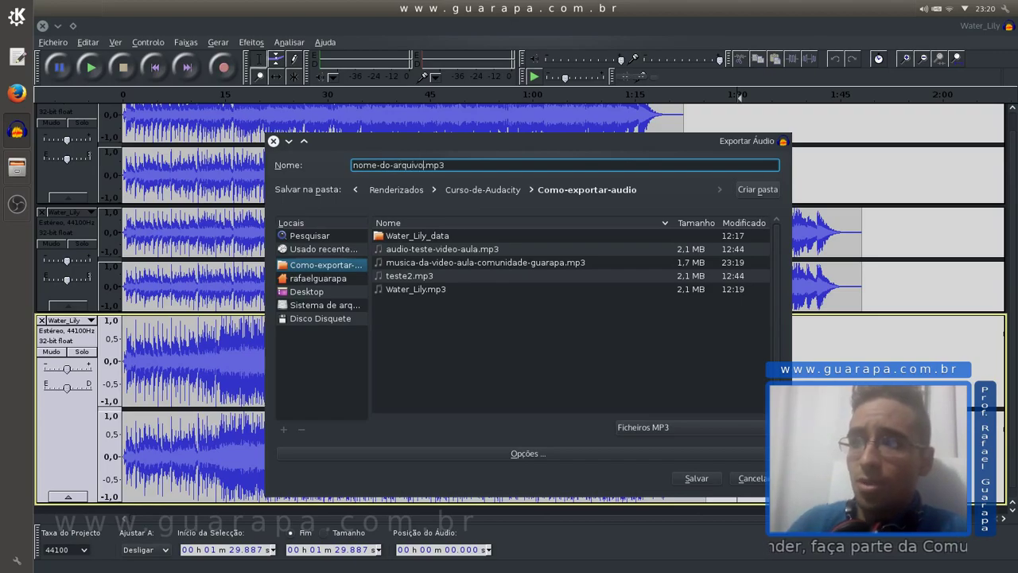
# Step: Save the export with the tracks mixed down to two stereo channels and accept the track metadata as is
pyautogui.click(700, 478)
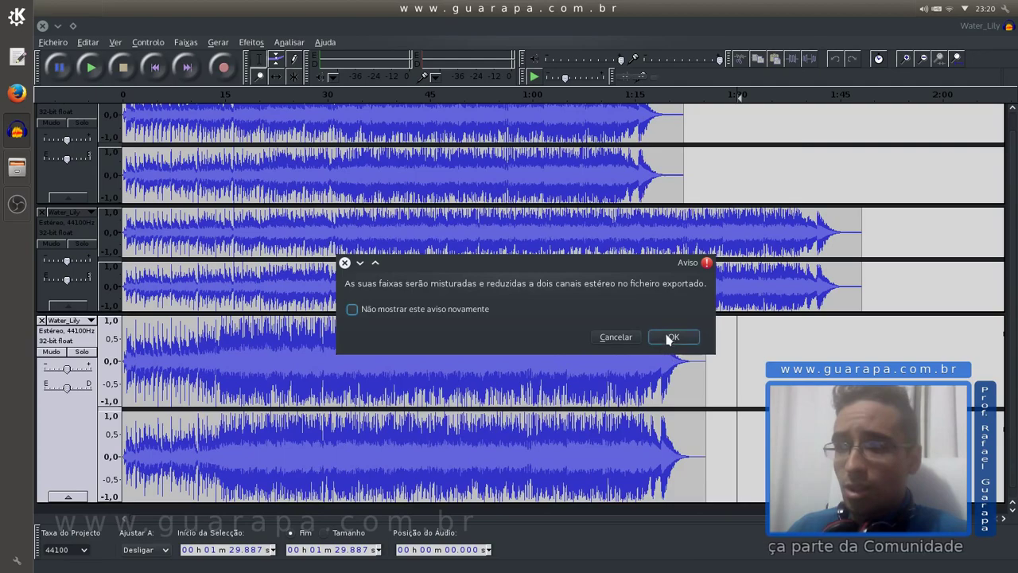
pyautogui.click(672, 338)
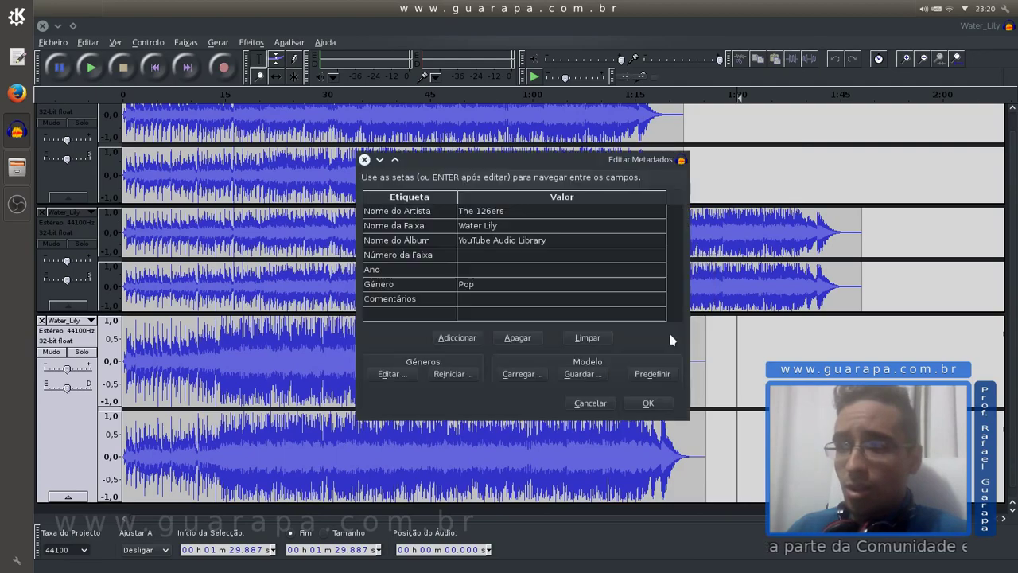
pyautogui.click(648, 403)
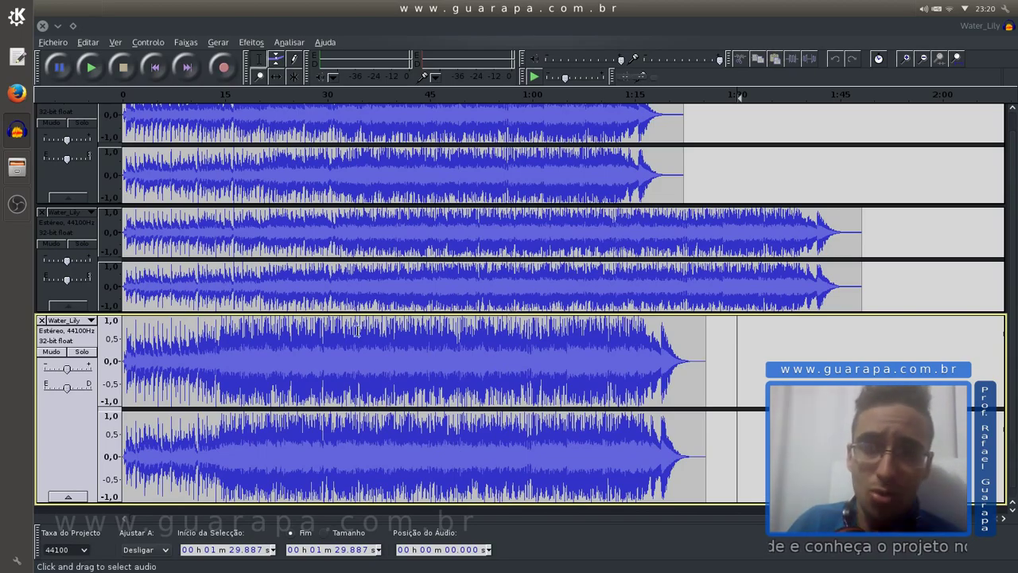
# Step: Switch to Dolphin, play nome-do-arquivo.mp3 from the Como-exportar-audio folder in VLC, close the player, and return to Audacity
pyautogui.click(17, 168)
pyautogui.click(399, 344)
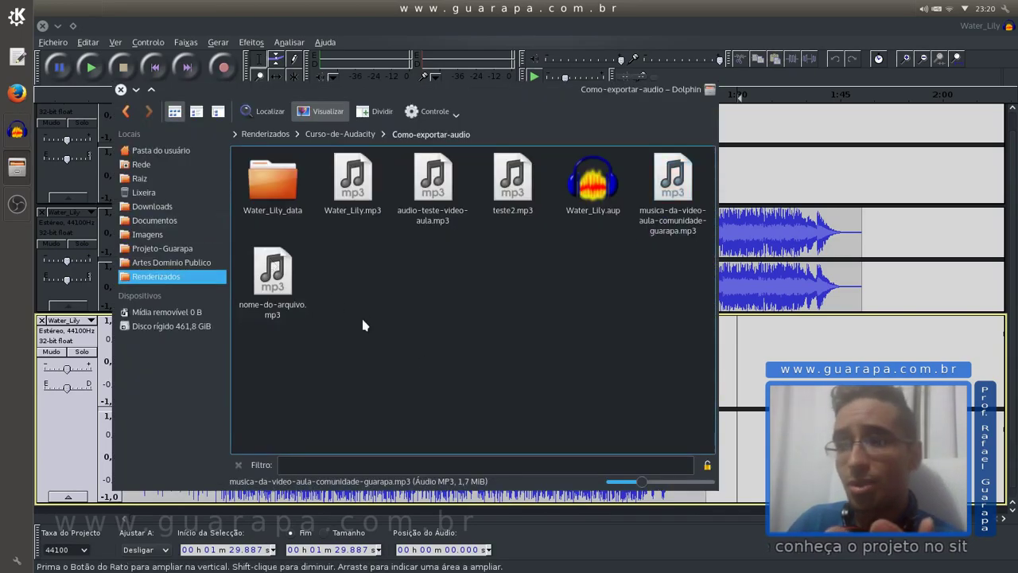
pyautogui.click(292, 285)
pyautogui.doubleClick(293, 284)
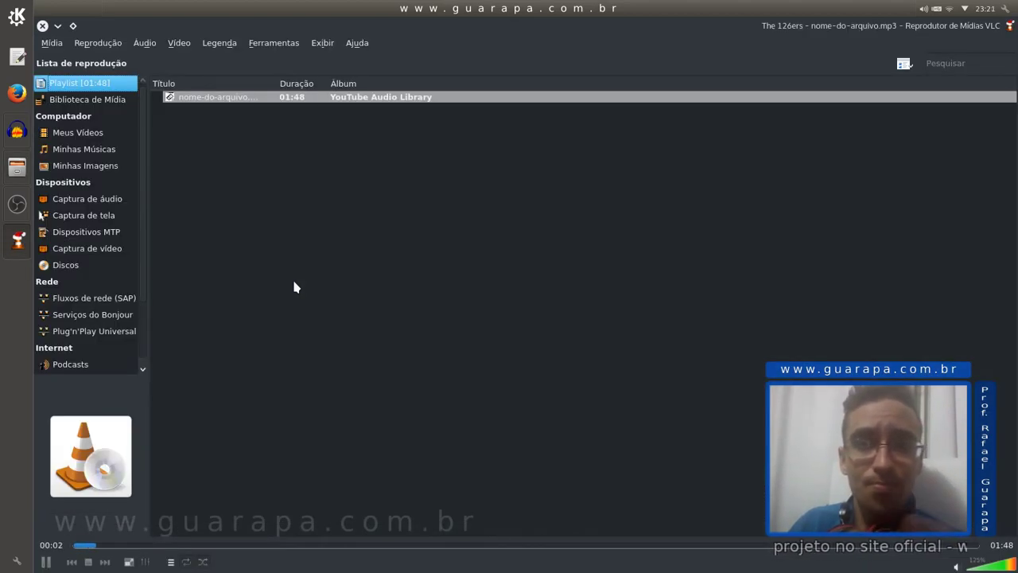
pyautogui.click(42, 25)
pyautogui.click(357, 26)
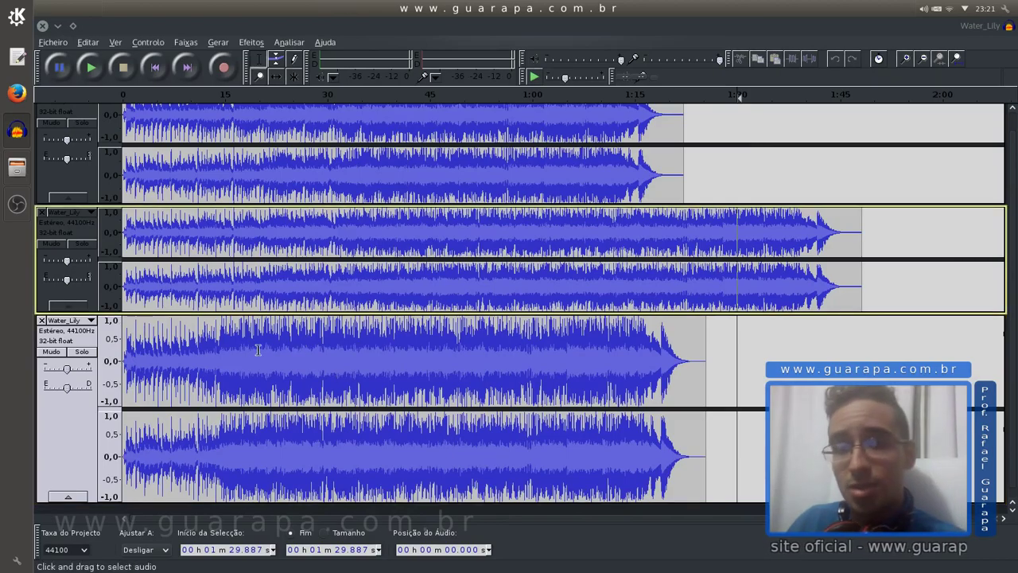
# Step: Select the fade near the end of the third track, from about 1:19.0 to 1:21.6
pyautogui.click(476, 368)
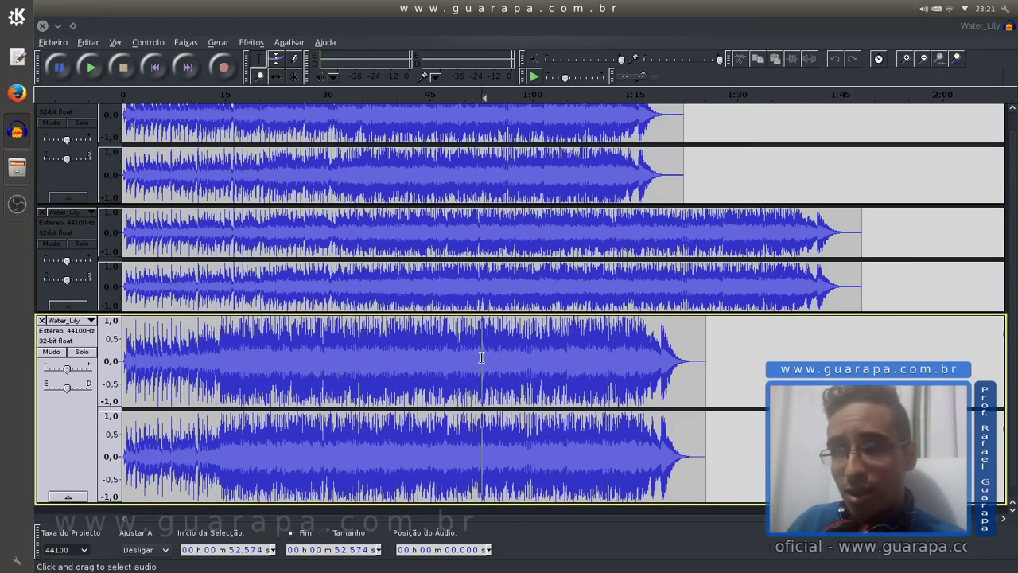
pyautogui.click(567, 362)
pyautogui.moveTo(663, 350)
pyautogui.mouseDown()
pyautogui.moveTo(695, 352)
pyautogui.moveTo(680, 351)
pyautogui.mouseUp()
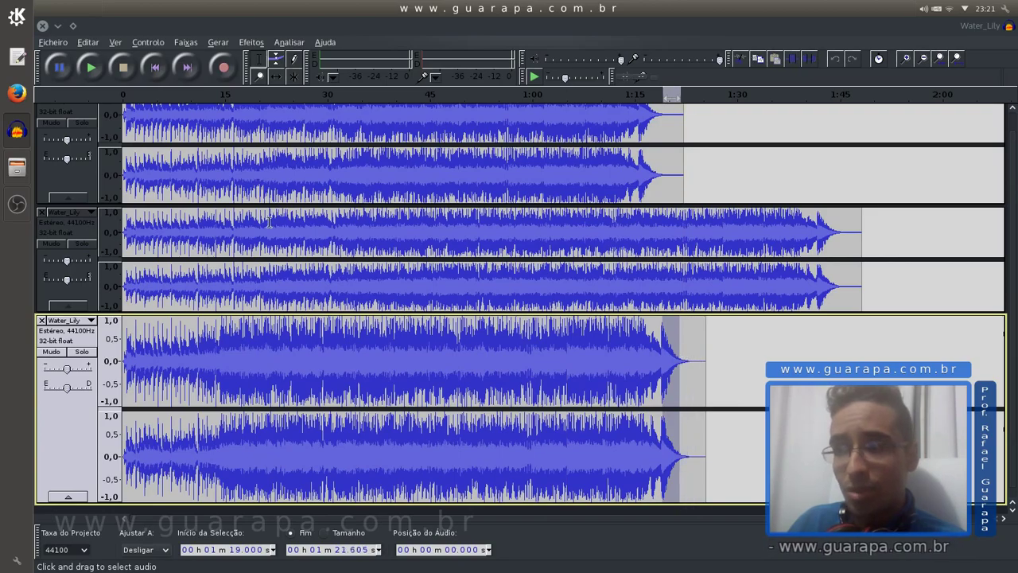
# Step: Export only the selected audio as exportando-audio-selecionado.mp3 in the Como-exportar-audio folder, accepting the track metadata as is
pyautogui.click(62, 43)
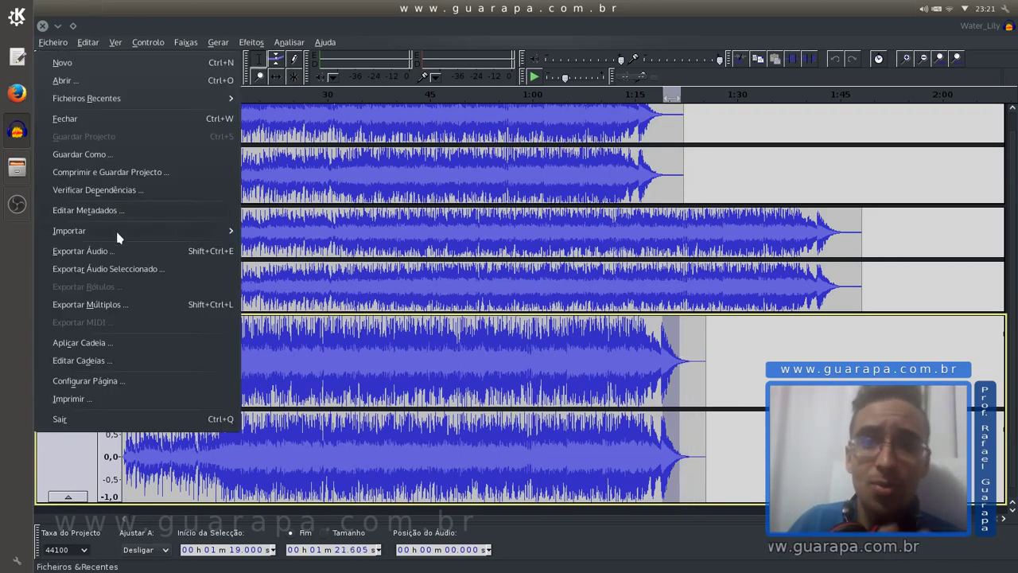
pyautogui.click(130, 268)
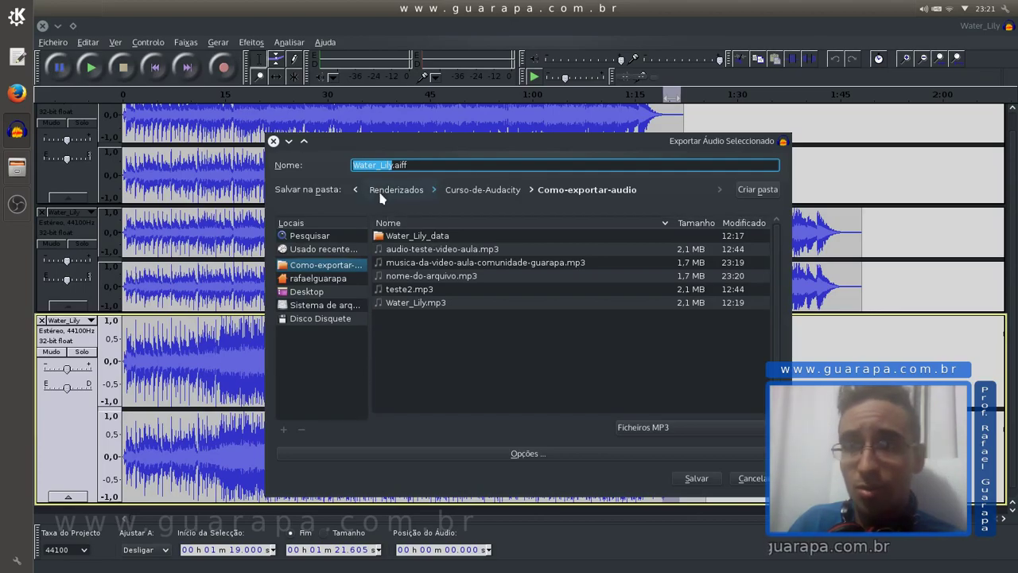
pyautogui.doubleClick(408, 165)
pyautogui.write('m')
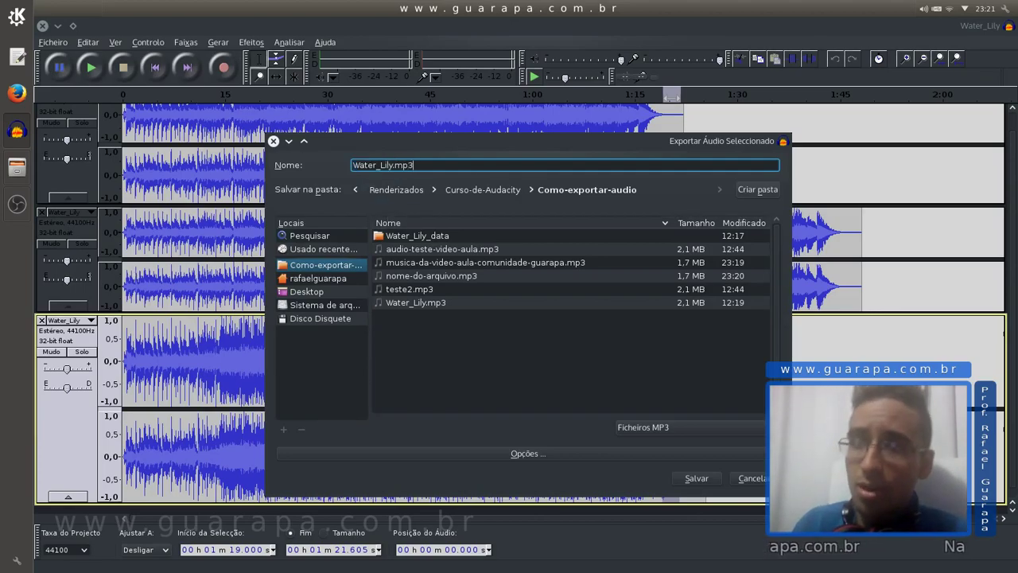
pyautogui.write('p3')
pyautogui.moveTo(395, 164); pyautogui.dragTo(353, 165)
pyautogui.write('exportando-audio-sel')
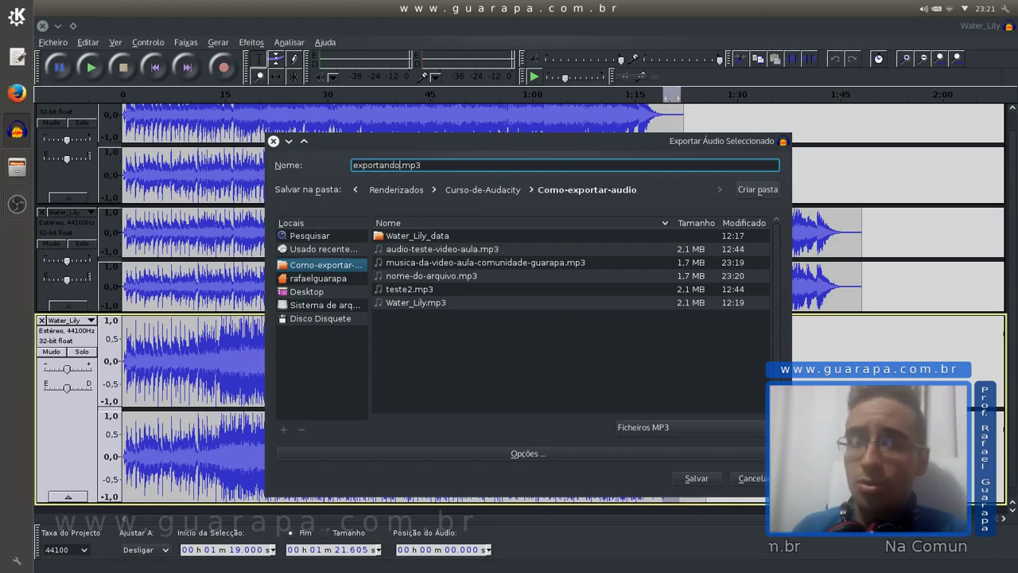
pyautogui.write('ecionado')
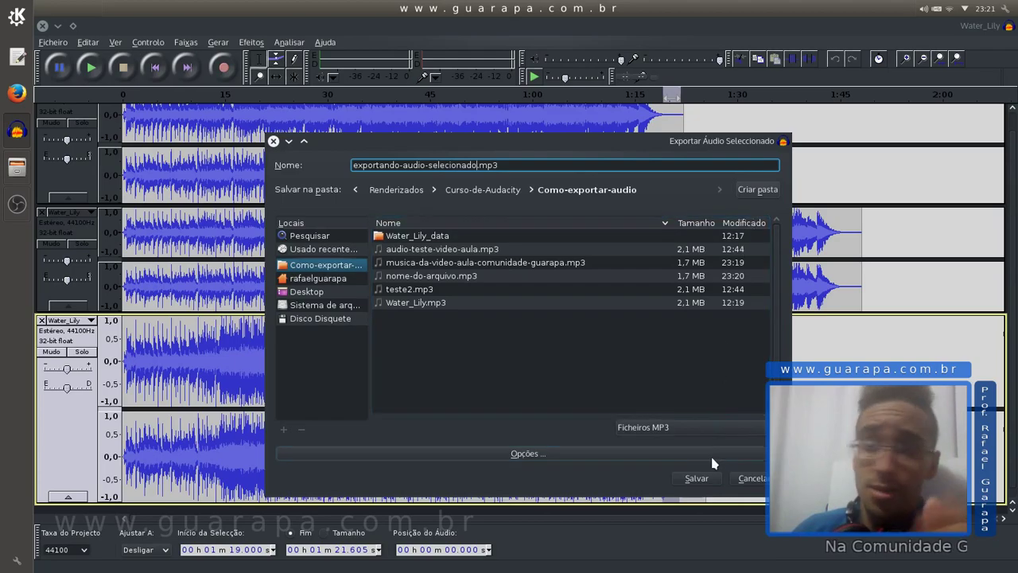
pyautogui.click(710, 481)
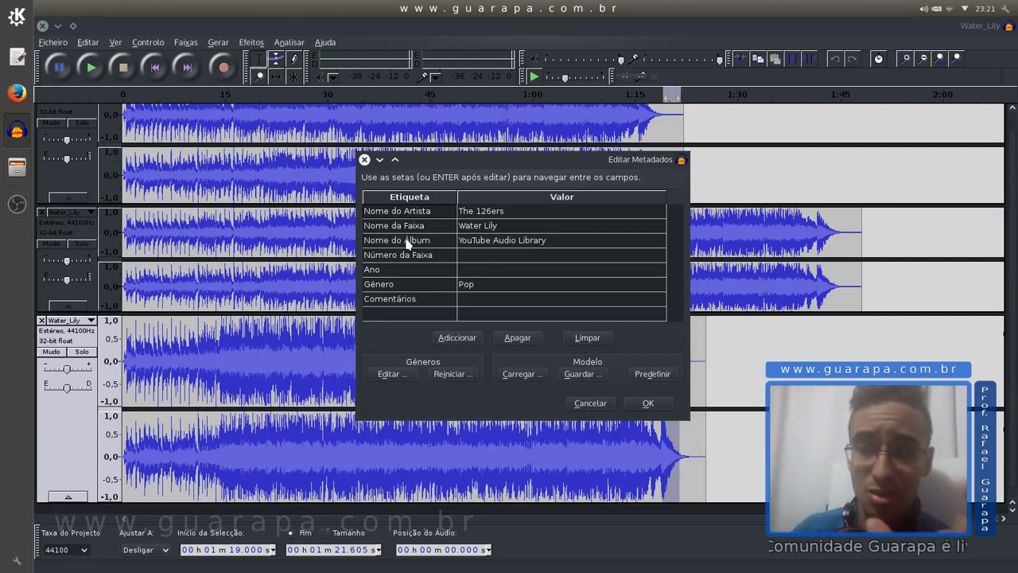
pyautogui.click(645, 403)
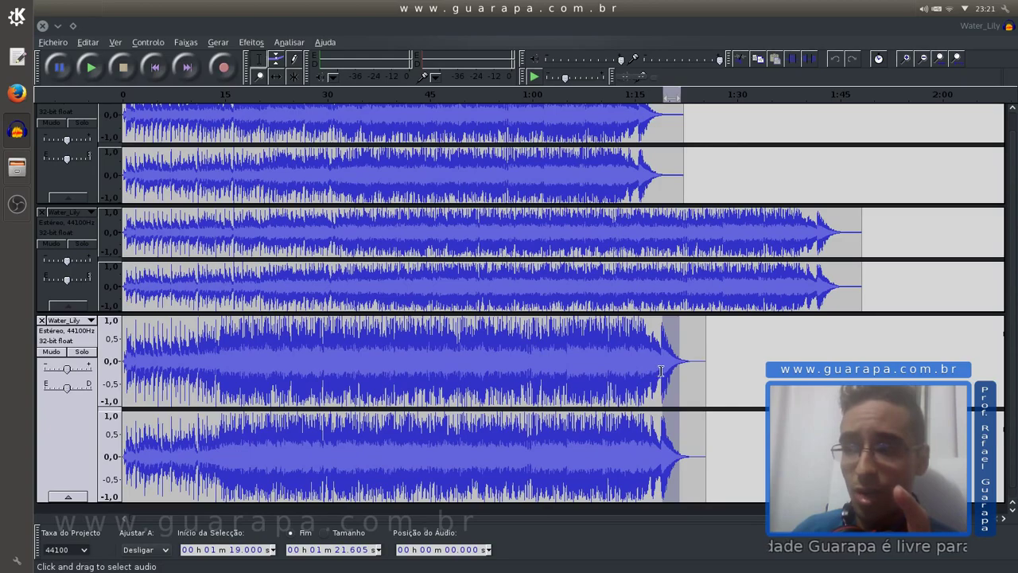
# Step: Switch to Dolphin, compare exportando-audio-selecionado.mp3 with nome-do-arquivo.mp3, then play the selected-audio file in VLC, restart it from the beginning, and pause it
pyautogui.click(17, 167)
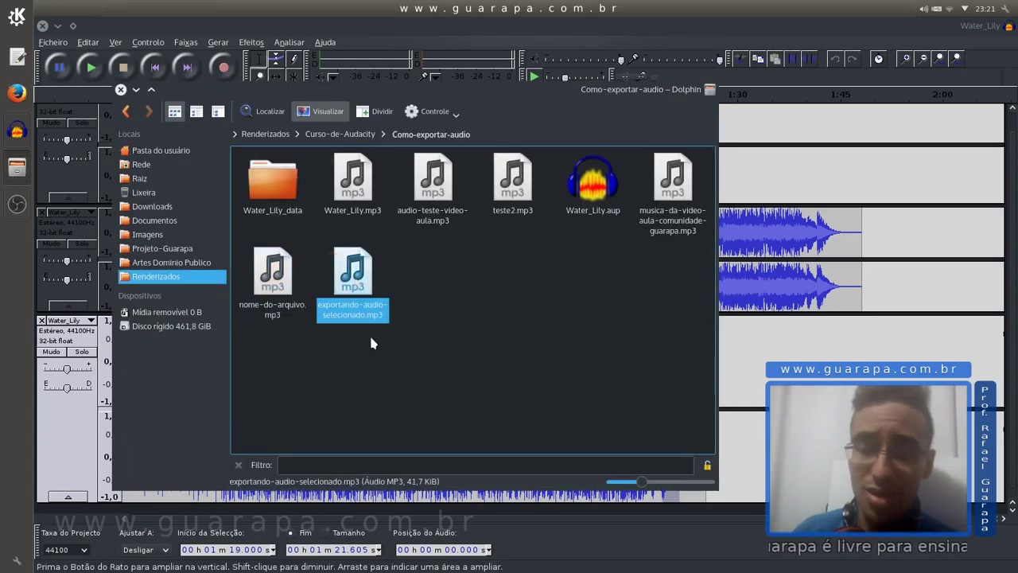
pyautogui.press('Left')
pyautogui.press('Right')
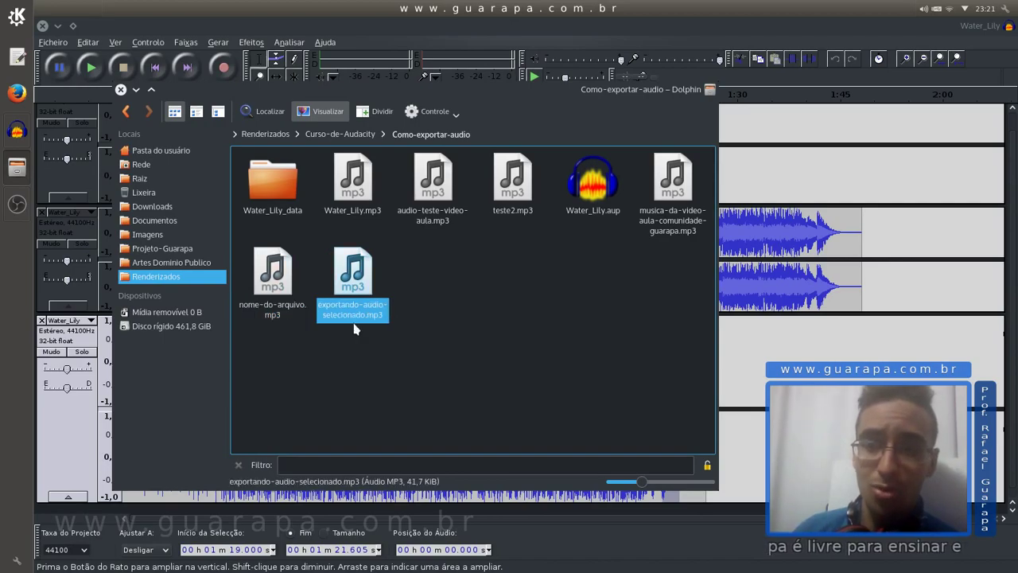
pyautogui.press('Left')
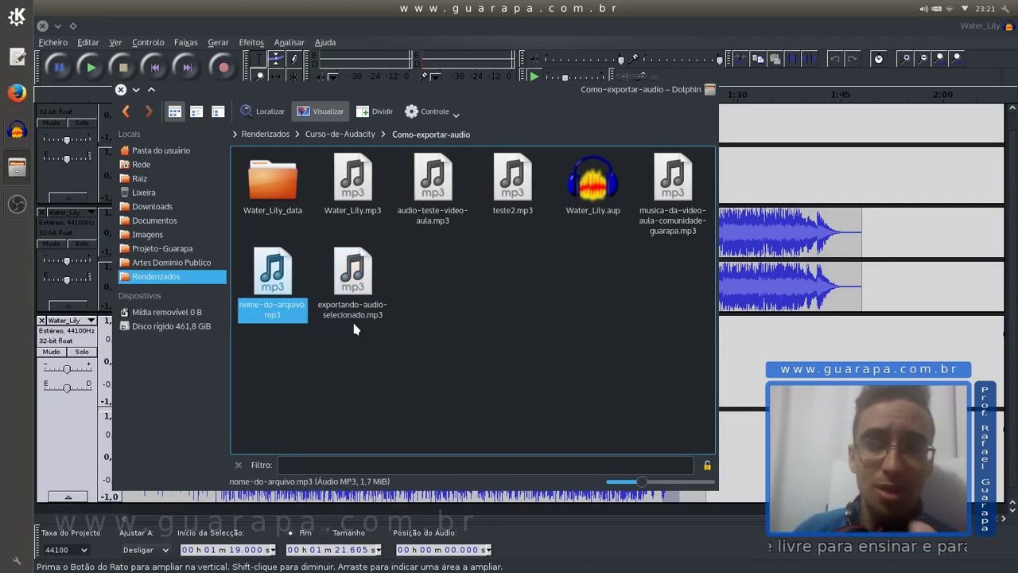
pyautogui.press('Right')
pyautogui.press('Return')
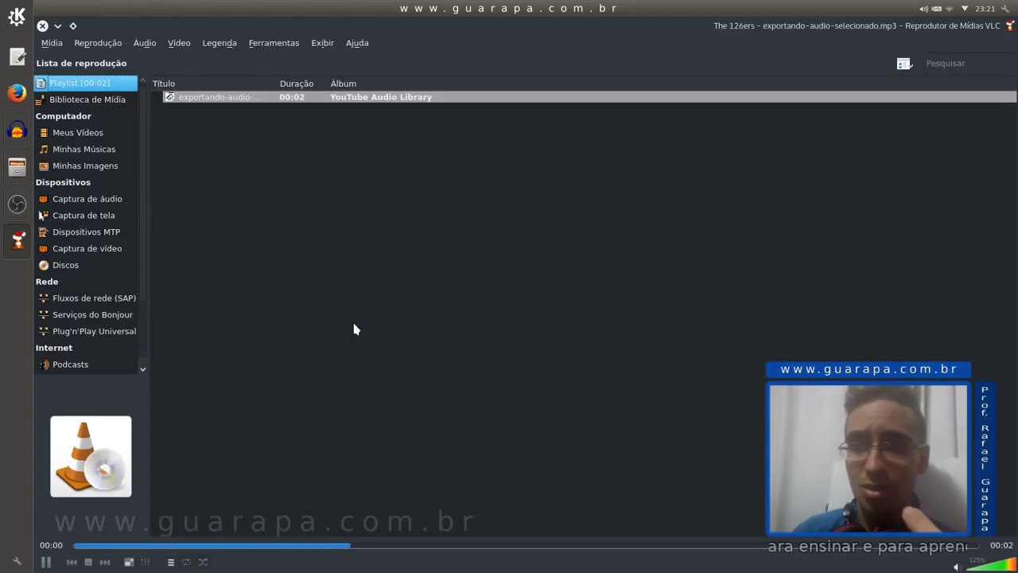
pyautogui.click(73, 546)
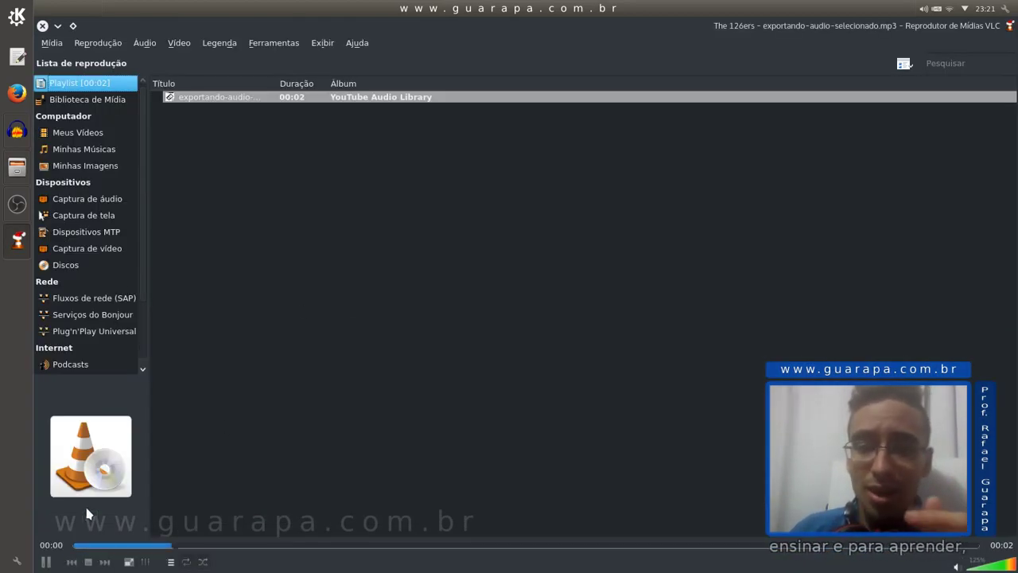
pyautogui.click(45, 561)
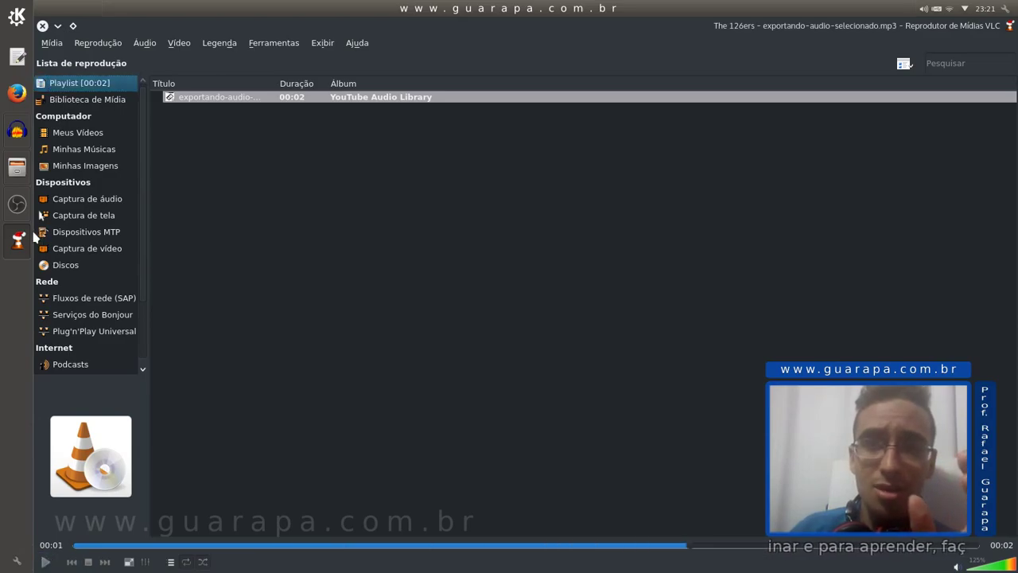
# Step: Switch back to Audacity and play the selected passage at the end of the third track
pyautogui.click(17, 129)
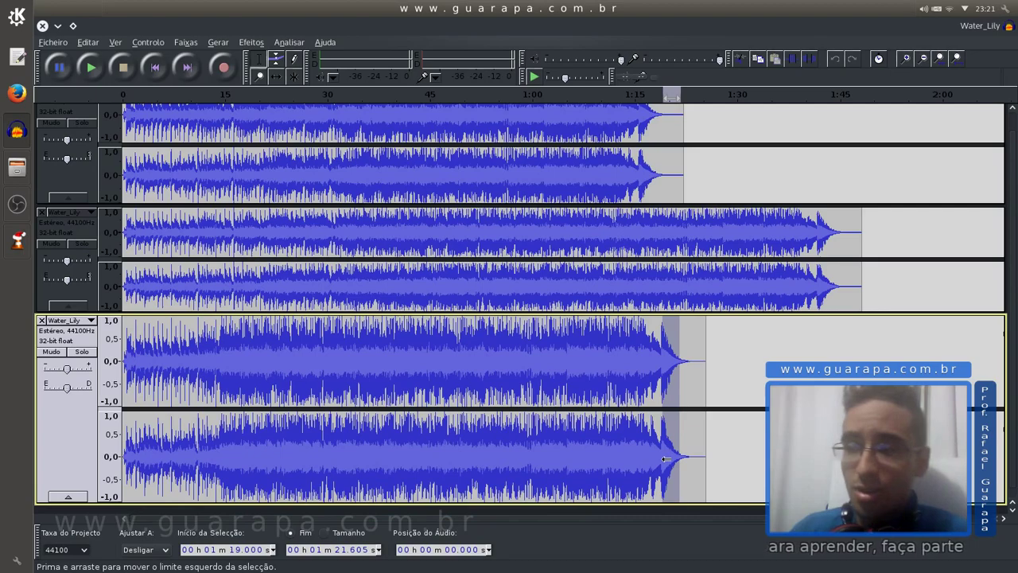
pyautogui.press('space')
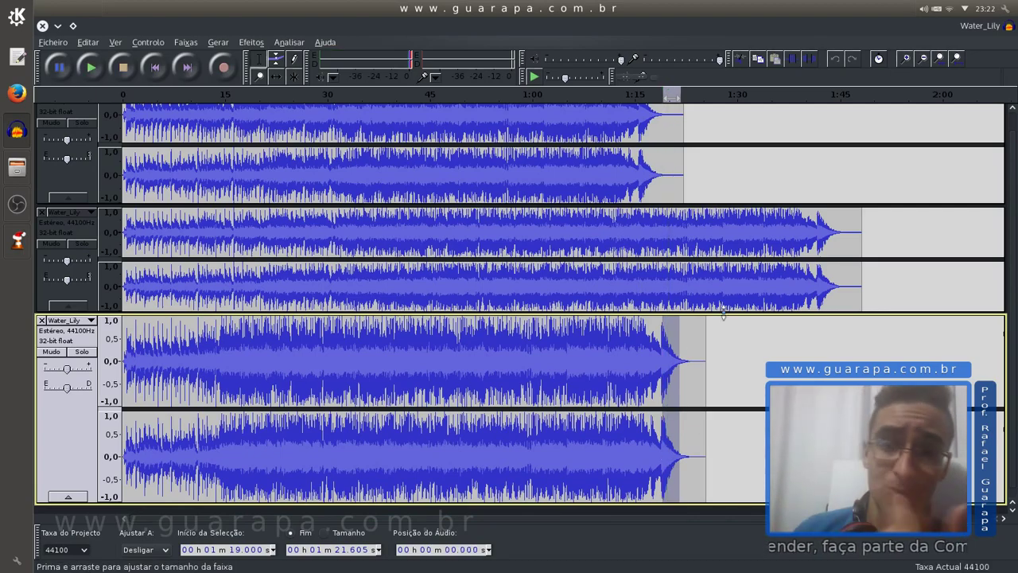
# Step: Select the passage from about 1:15.7 to 1:18.8 across all three tracks
pyautogui.click(706, 235)
pyautogui.click(660, 376)
pyautogui.moveTo(660, 376); pyautogui.dragTo(639, 185)
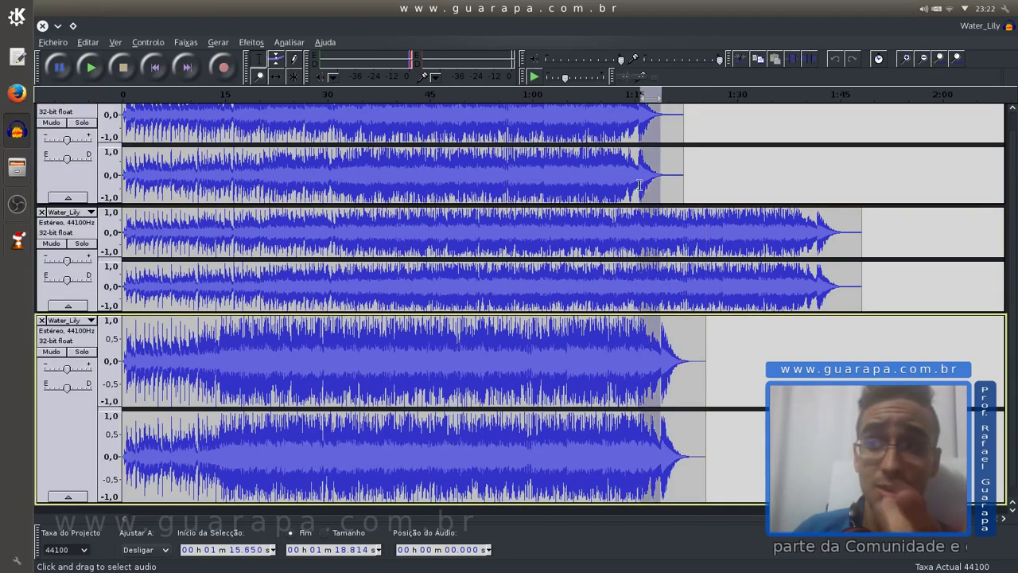
# Step: Select only the third track's passage from about 1:16.2 to 1:18.3
pyautogui.scroll(1, 639, 168)
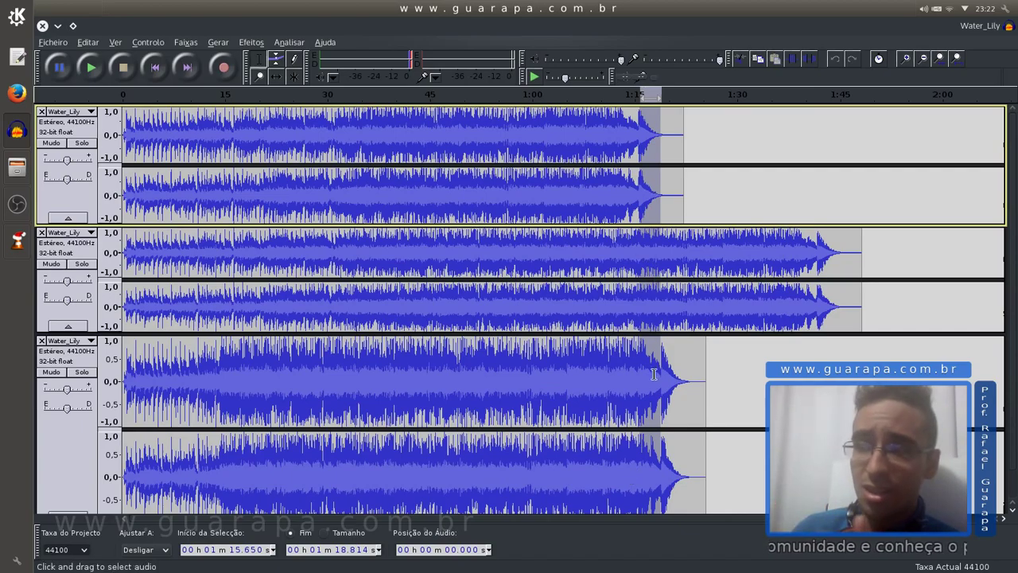
pyautogui.scroll(-1, 655, 374)
pyautogui.moveTo(643, 371); pyautogui.dragTo(657, 367)
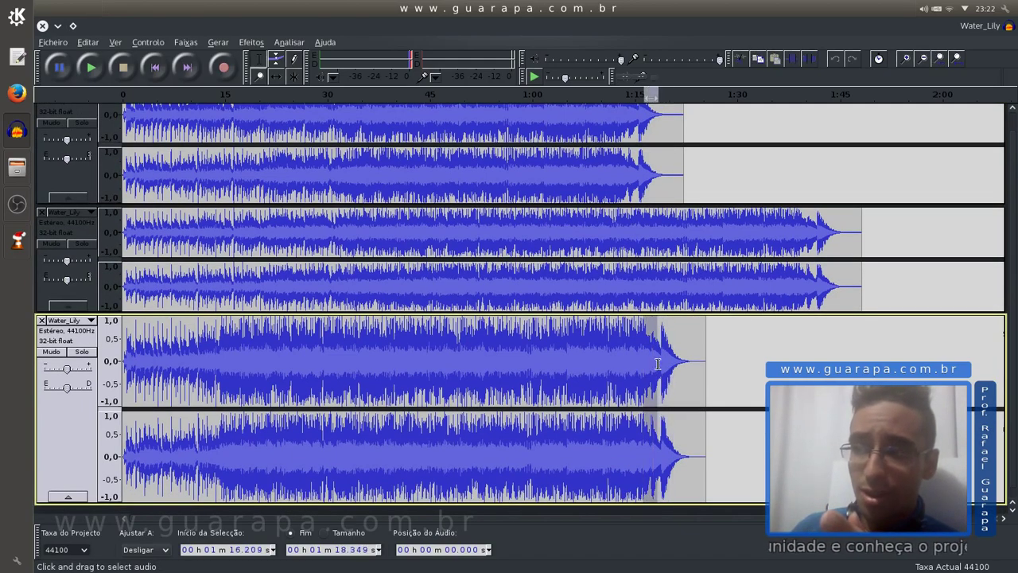